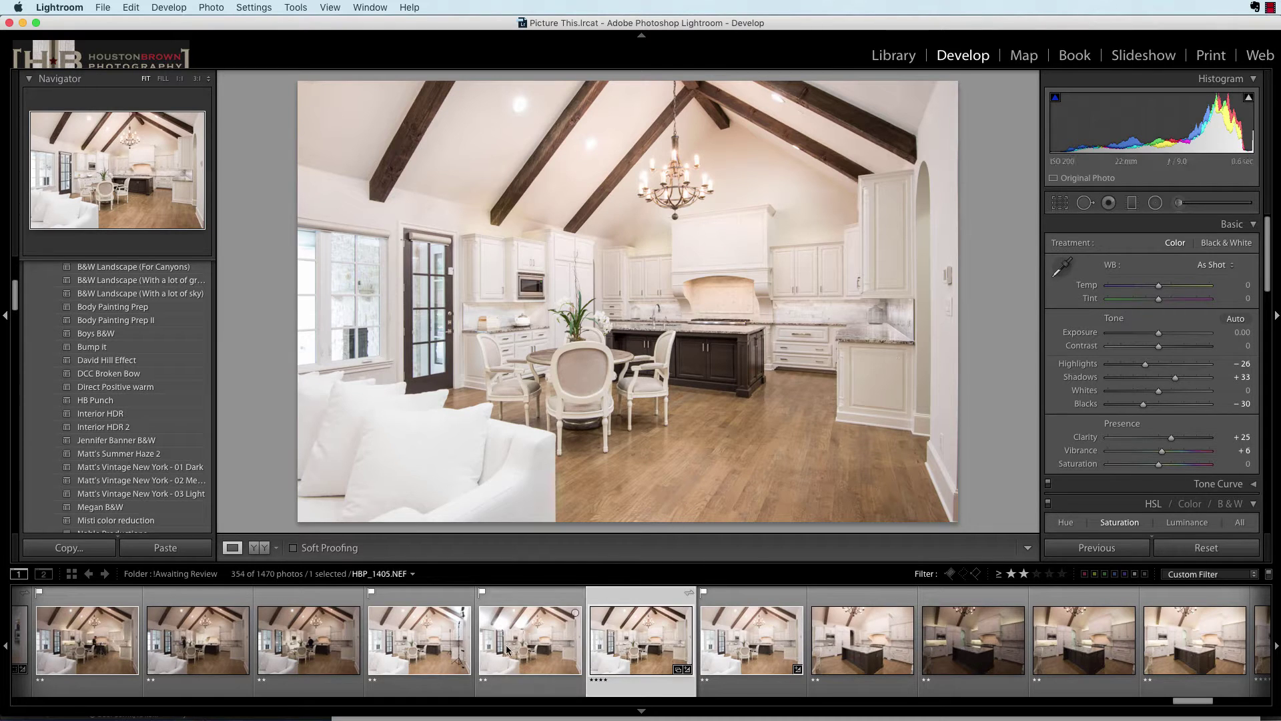
Show the light-stand frame, then the stand-free raw frame HBP_1405.NEF in Develop.
click(410, 600)
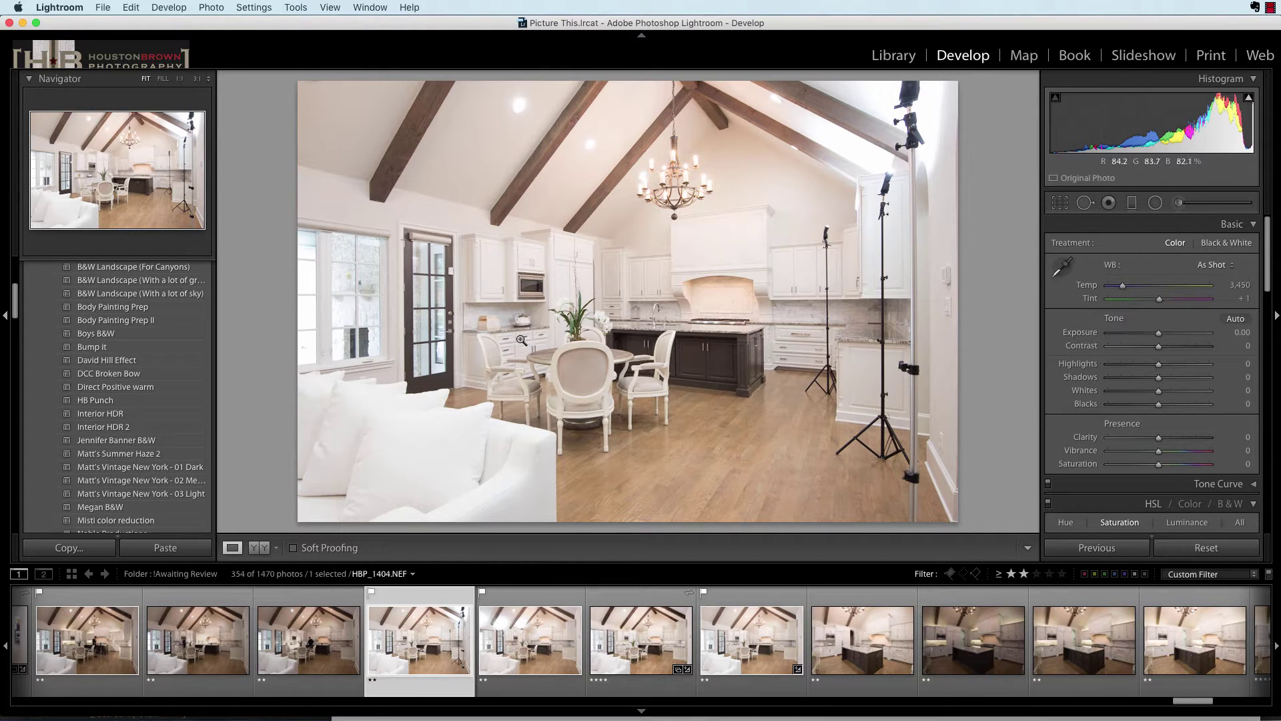
click(532, 600)
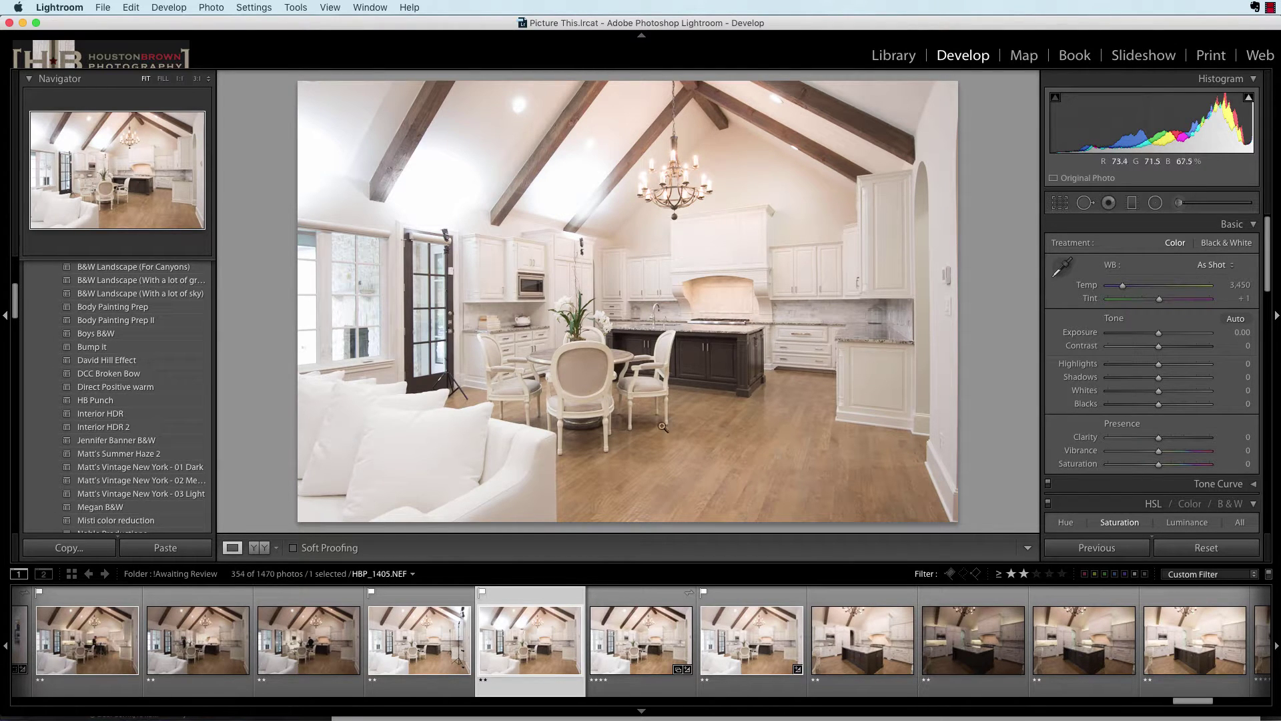
Flip between the HBP_1404 and HBP_1405 raw frames and the retouch PSD, ending on the four-star edit.
click(377, 634)
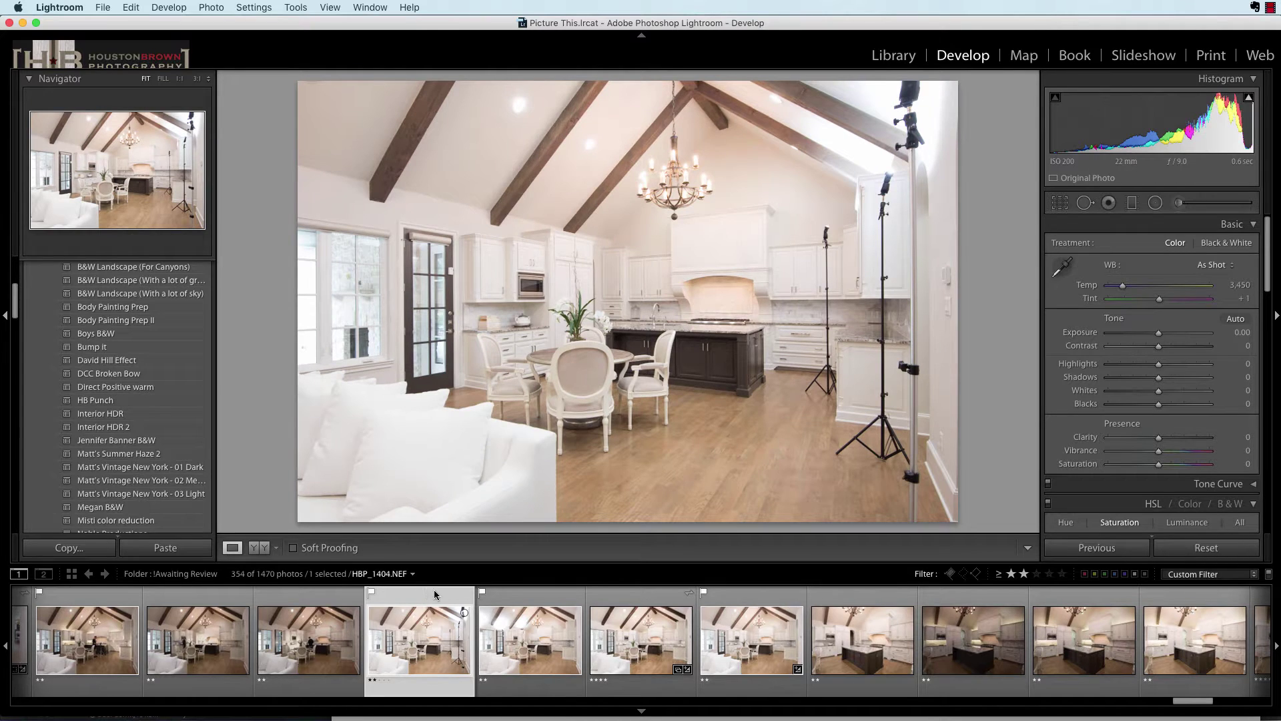
click(748, 600)
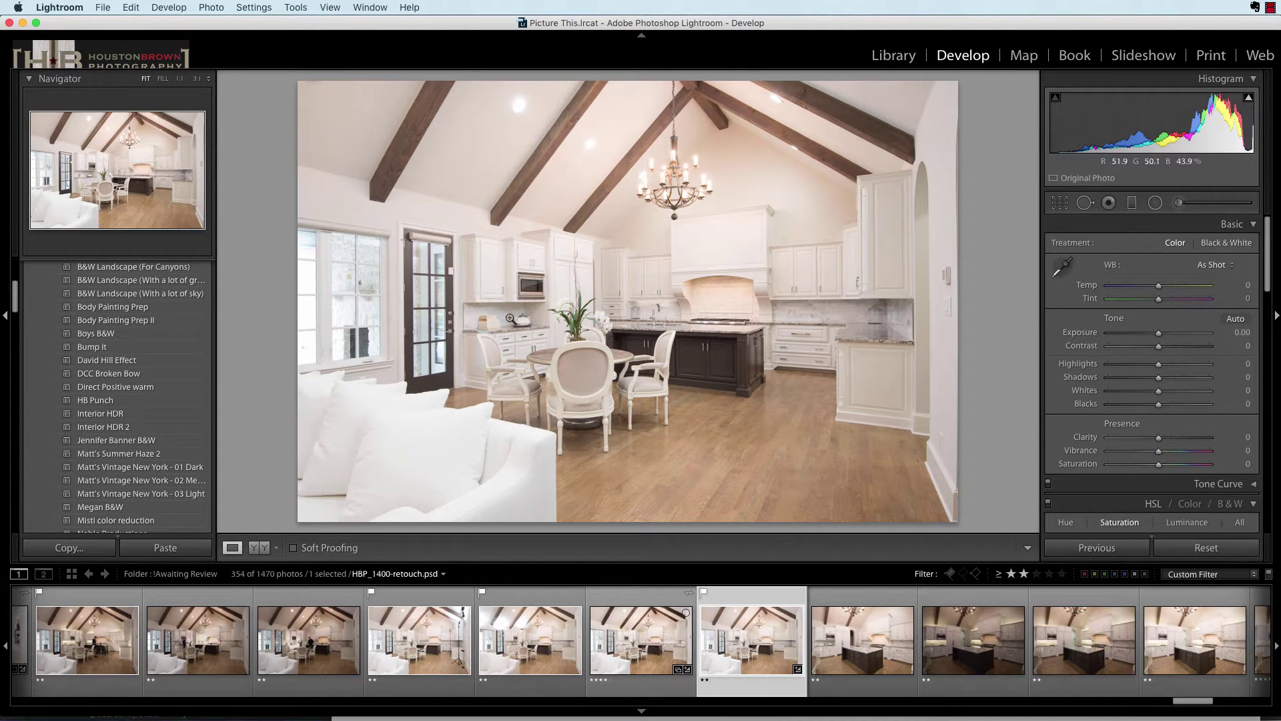
click(664, 606)
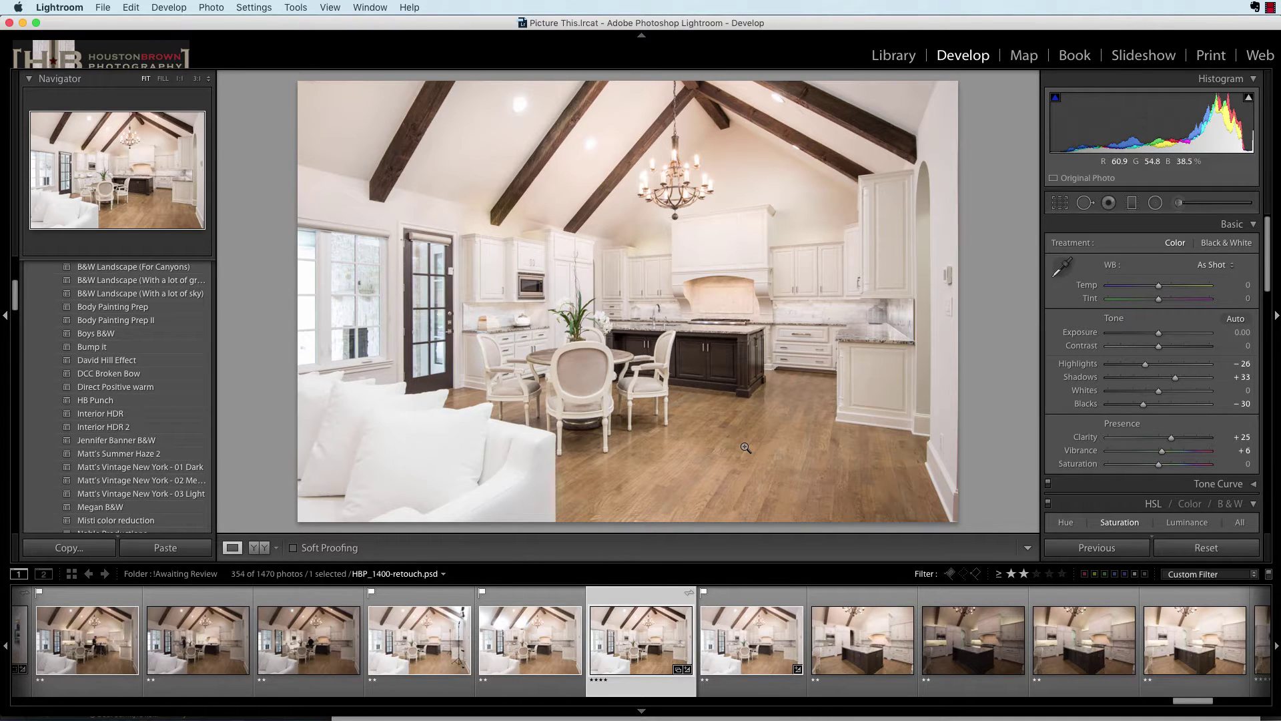
click(741, 595)
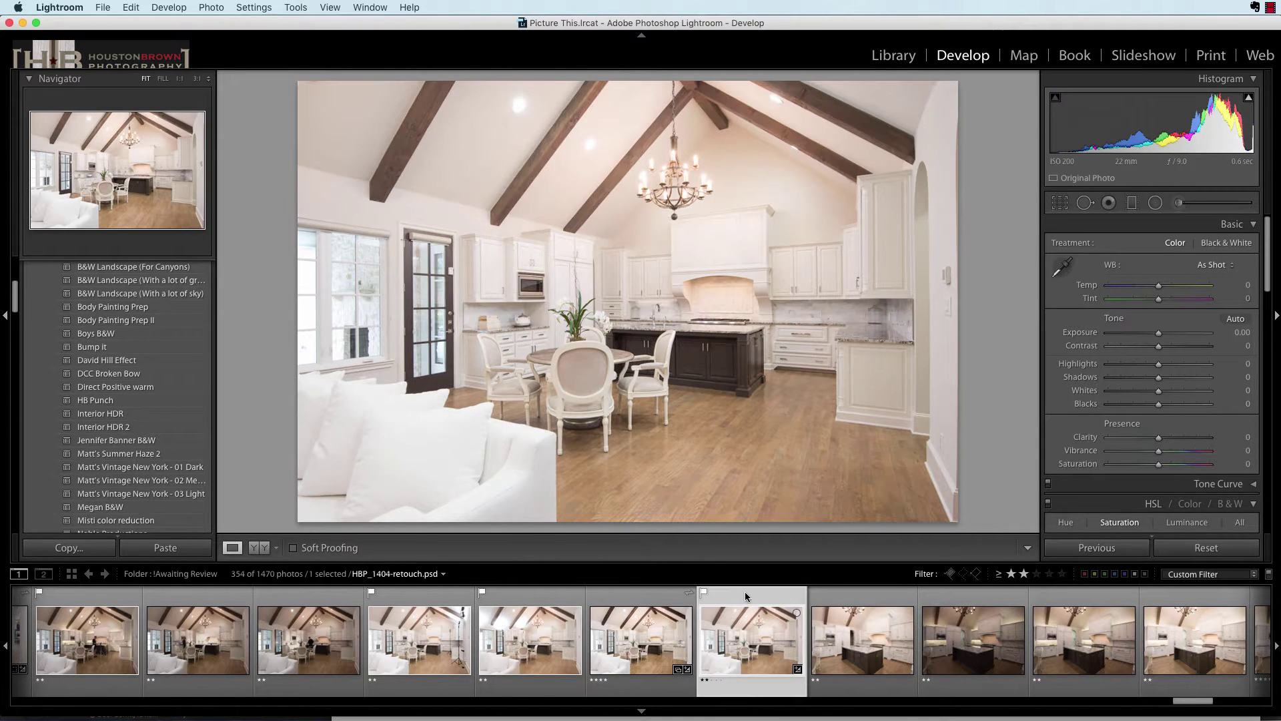
click(525, 595)
click(456, 598)
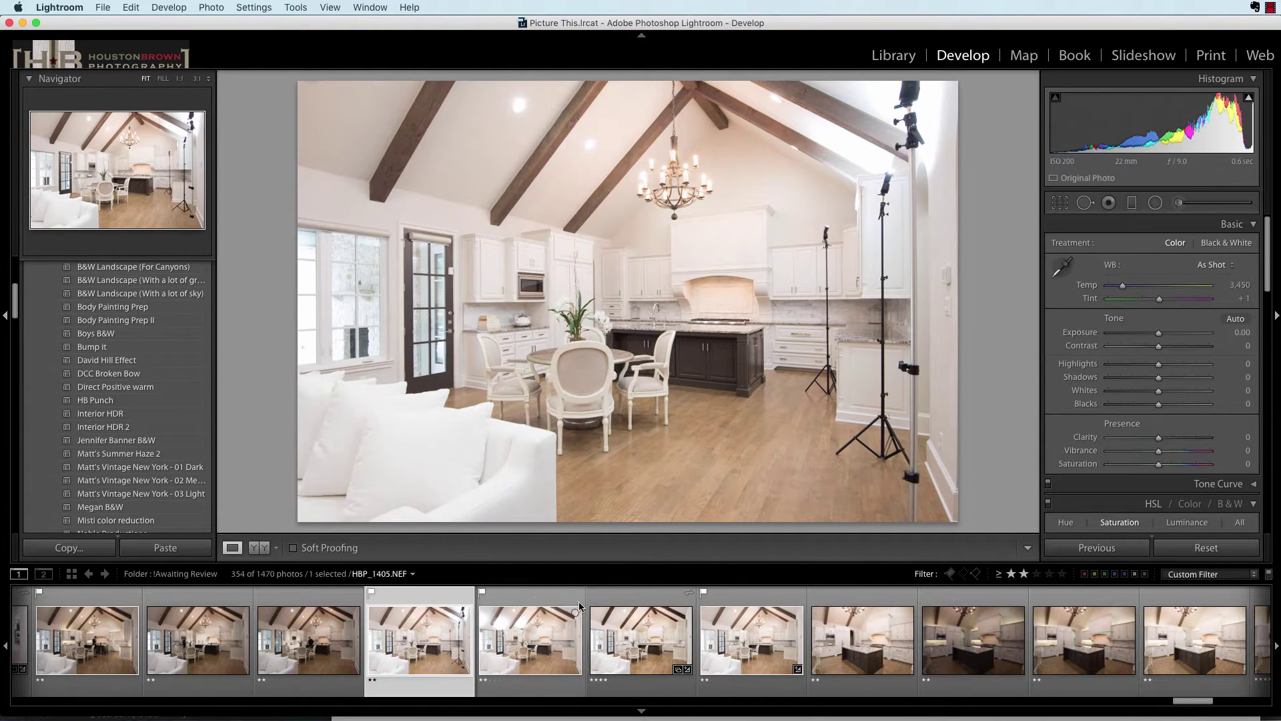
click(540, 601)
click(659, 605)
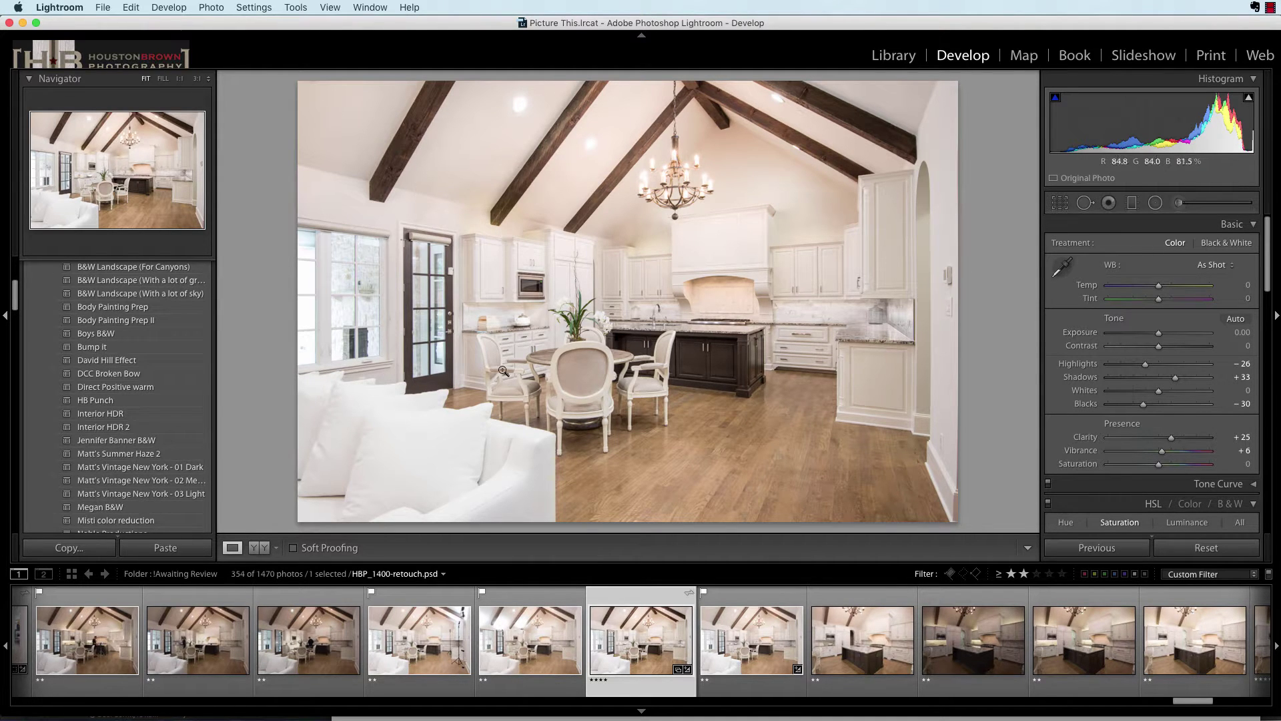
Select both raw frames, HBP_1405 and HBP_1404, in the filmstrip.
click(424, 604)
key(Right)
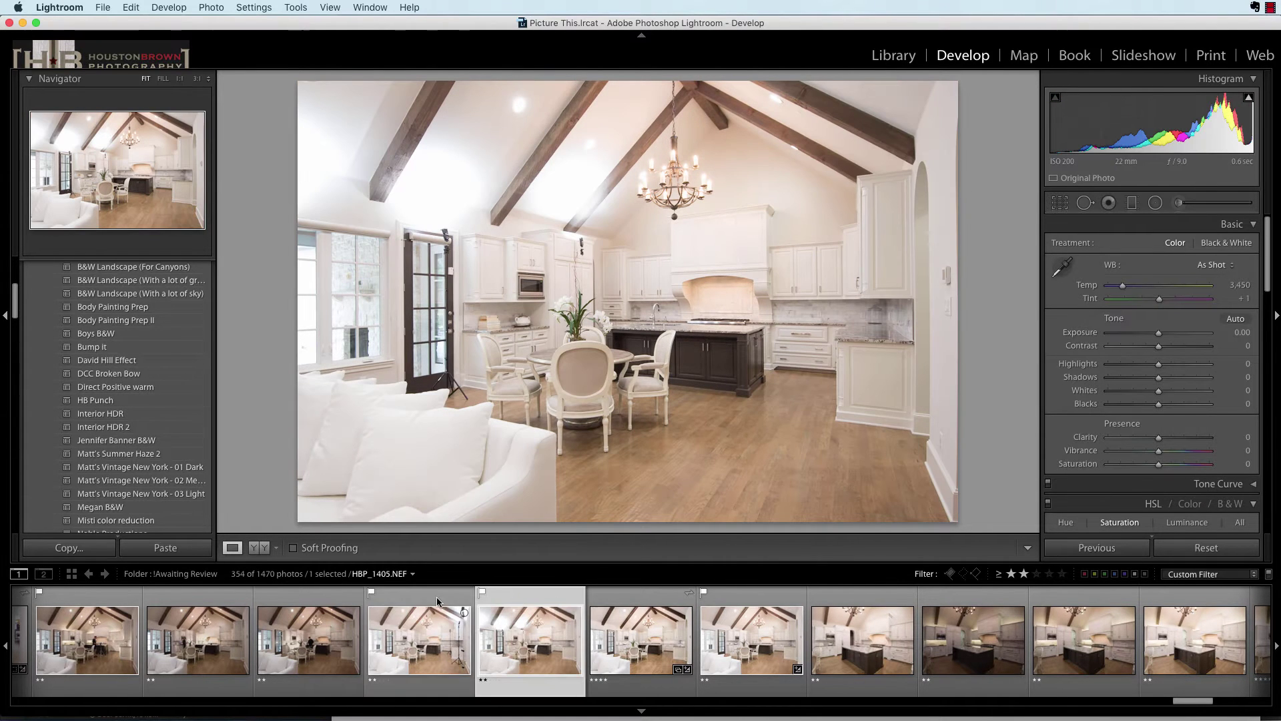
shift+click(437, 602)
Open the two selected frames as layers in Photoshop via Photo > Edit In.
click(211, 8)
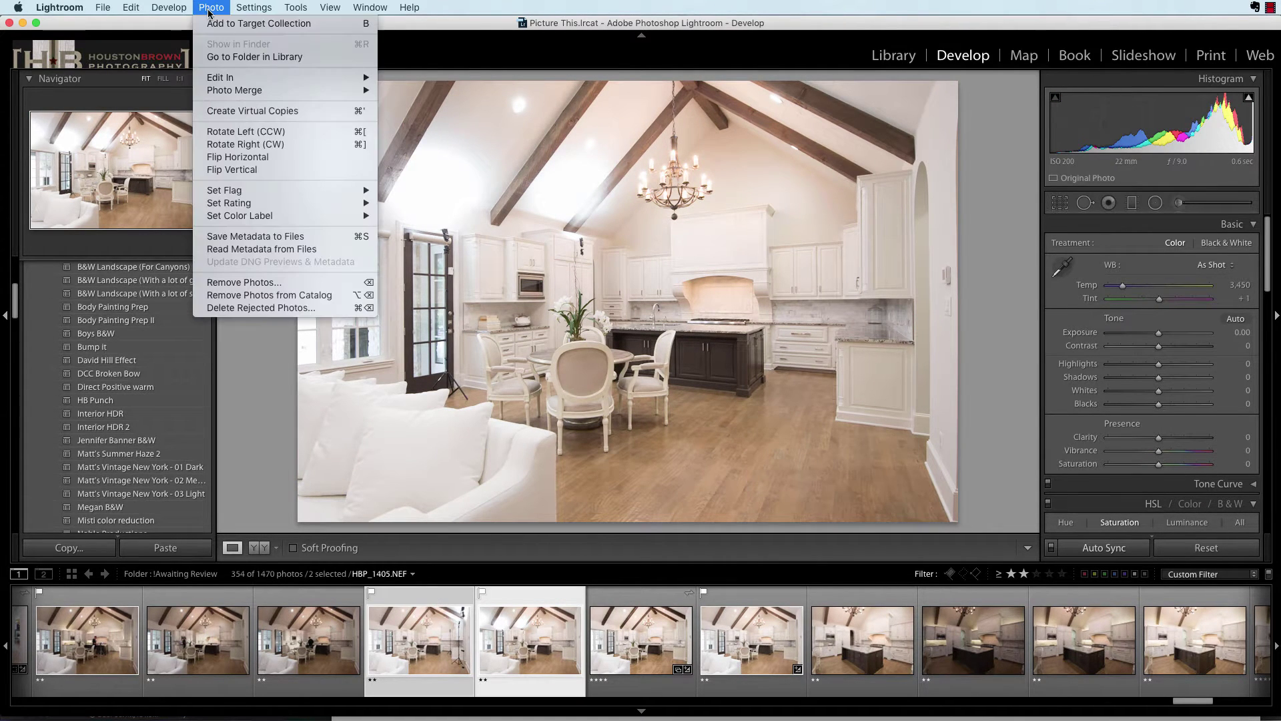
mouse_move(223, 78)
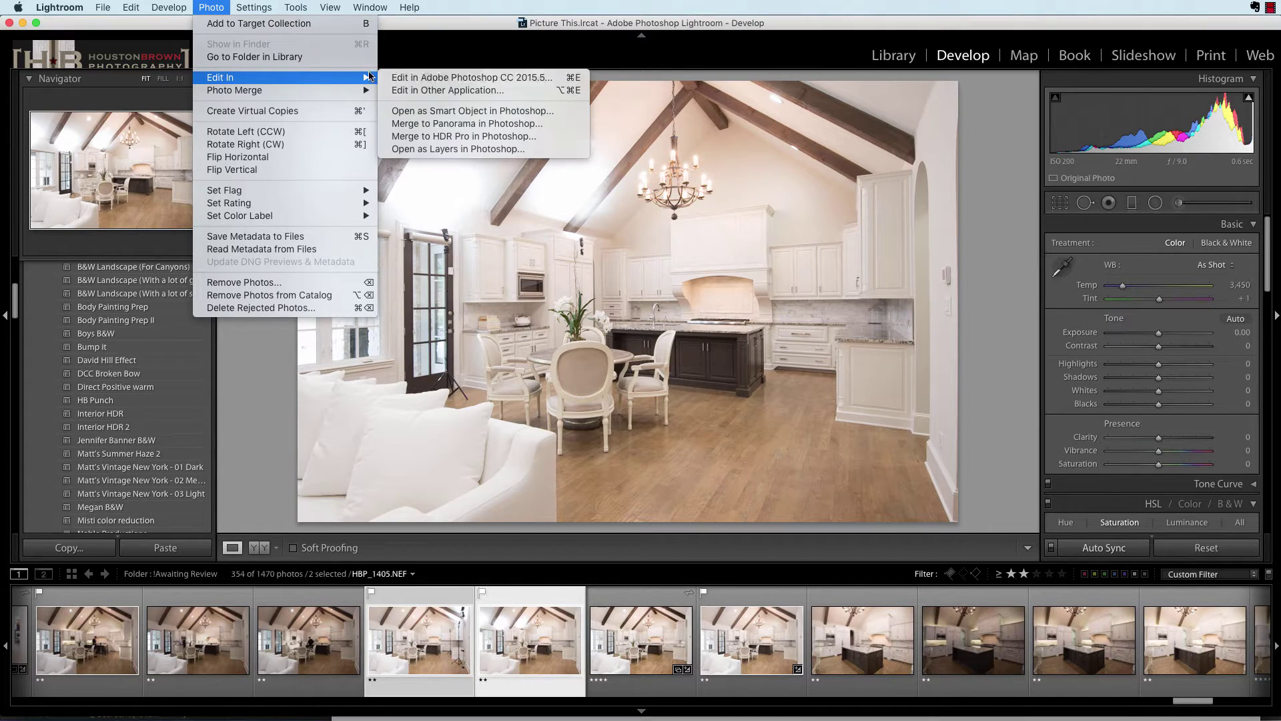
click(427, 149)
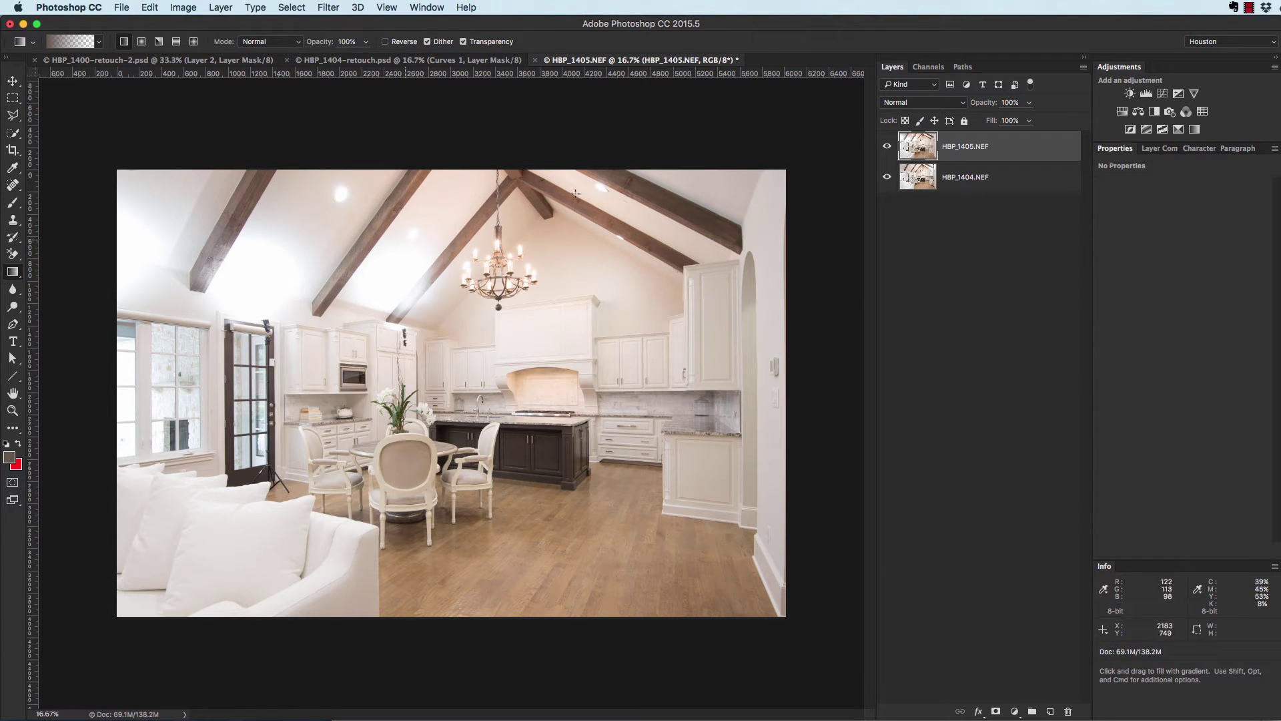
Hide the top HBP_1405.NEF layer to reveal the HBP_1404 frame with the light stands.
click(888, 146)
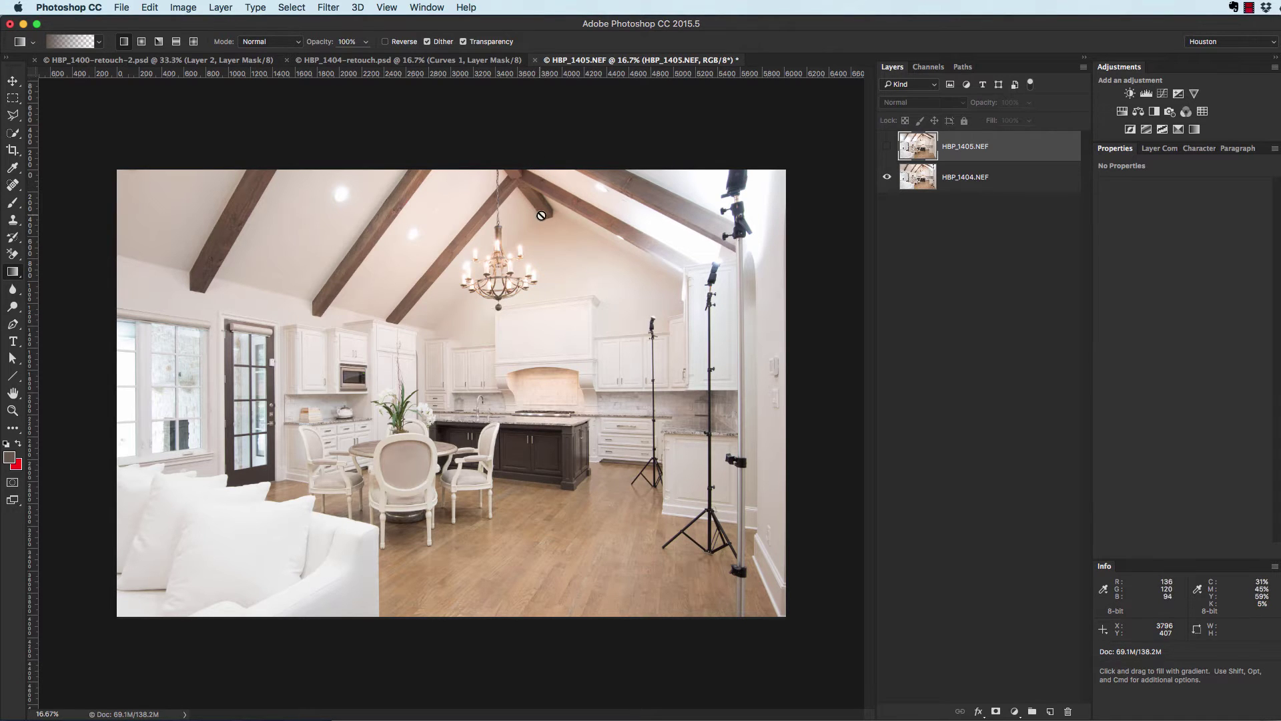
Show HBP_1405.NEF again and give it a white layer mask.
click(887, 147)
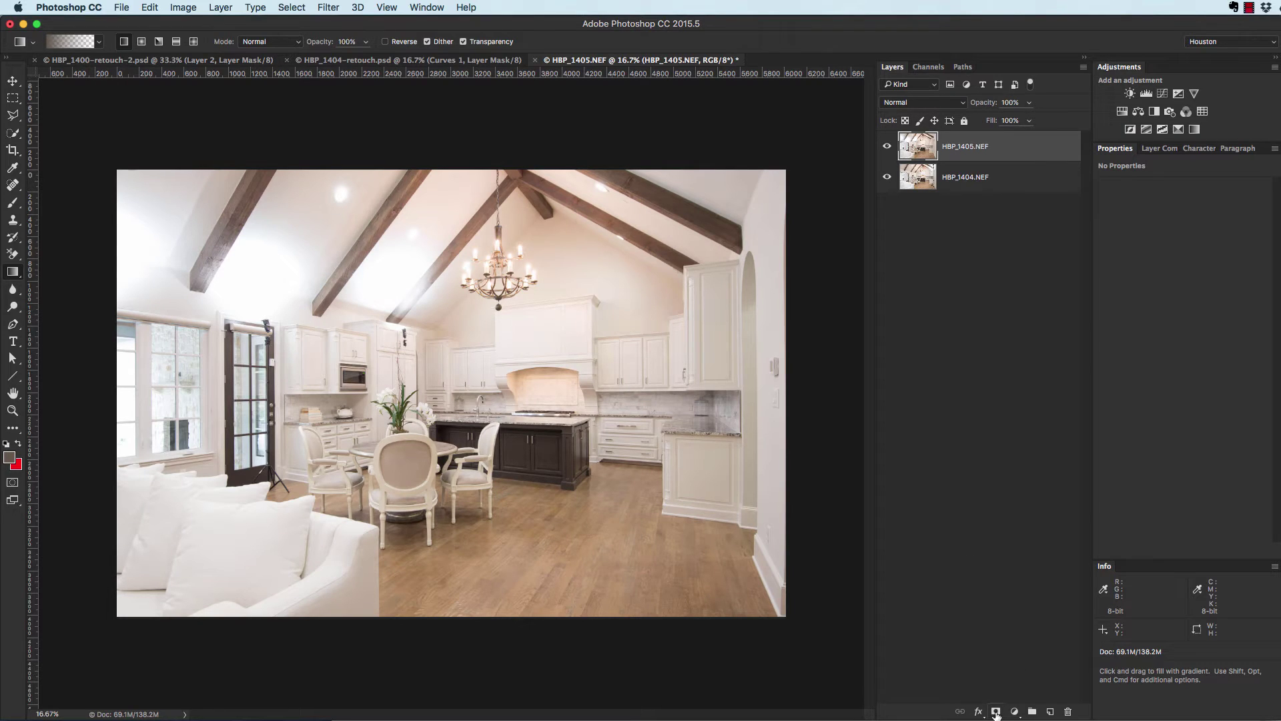
click(996, 711)
key(m)
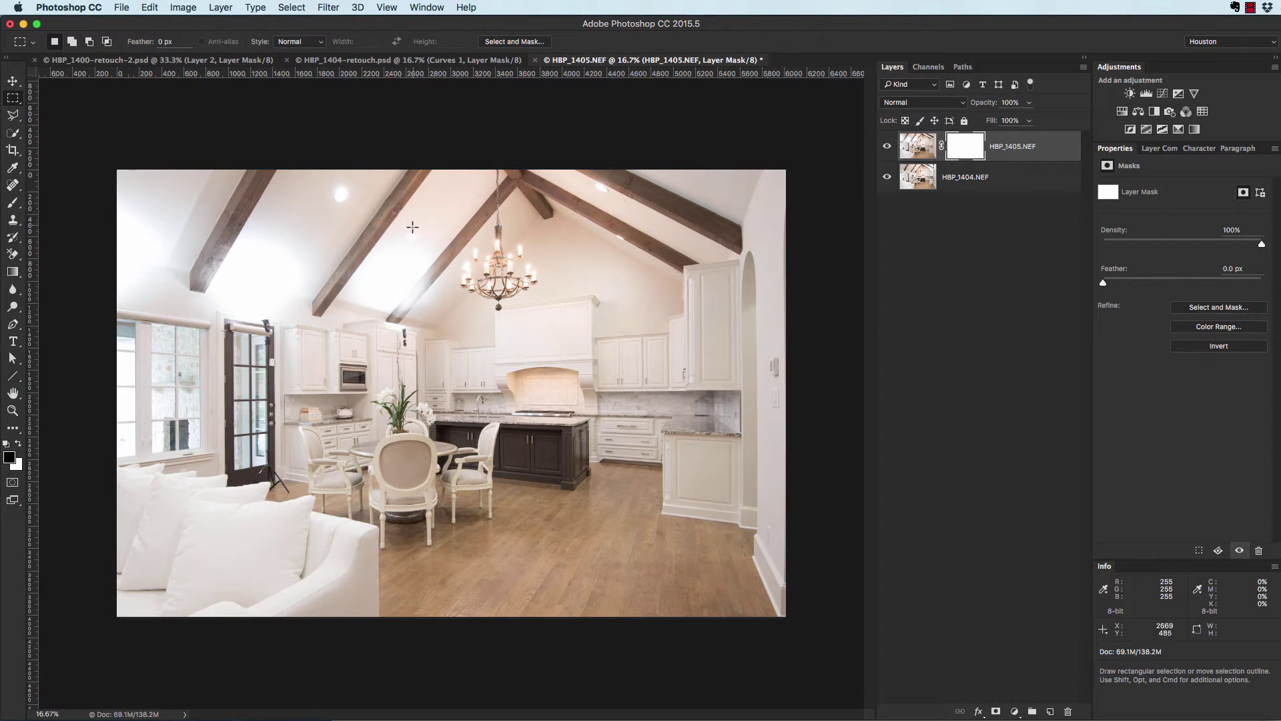
Drag a foreground-to-transparent gradient horizontally across the mask to blend out the light stands.
key(g)
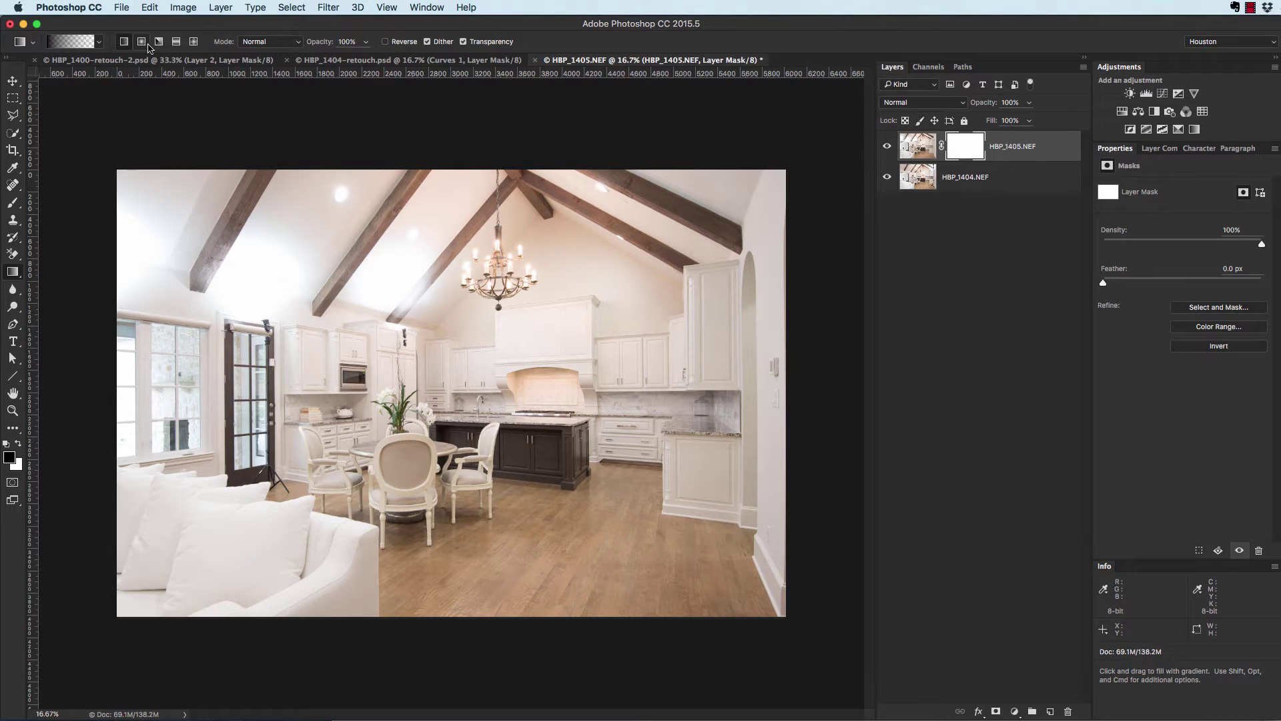
click(98, 42)
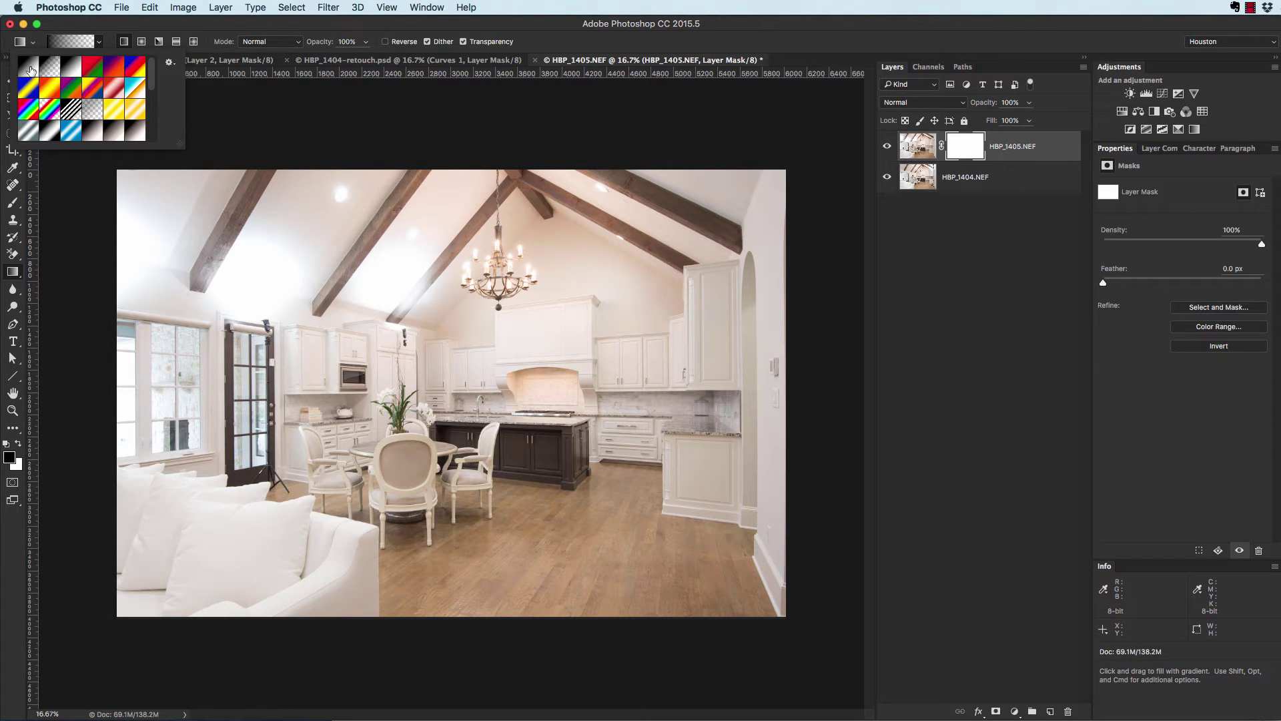
click(57, 64)
click(82, 225)
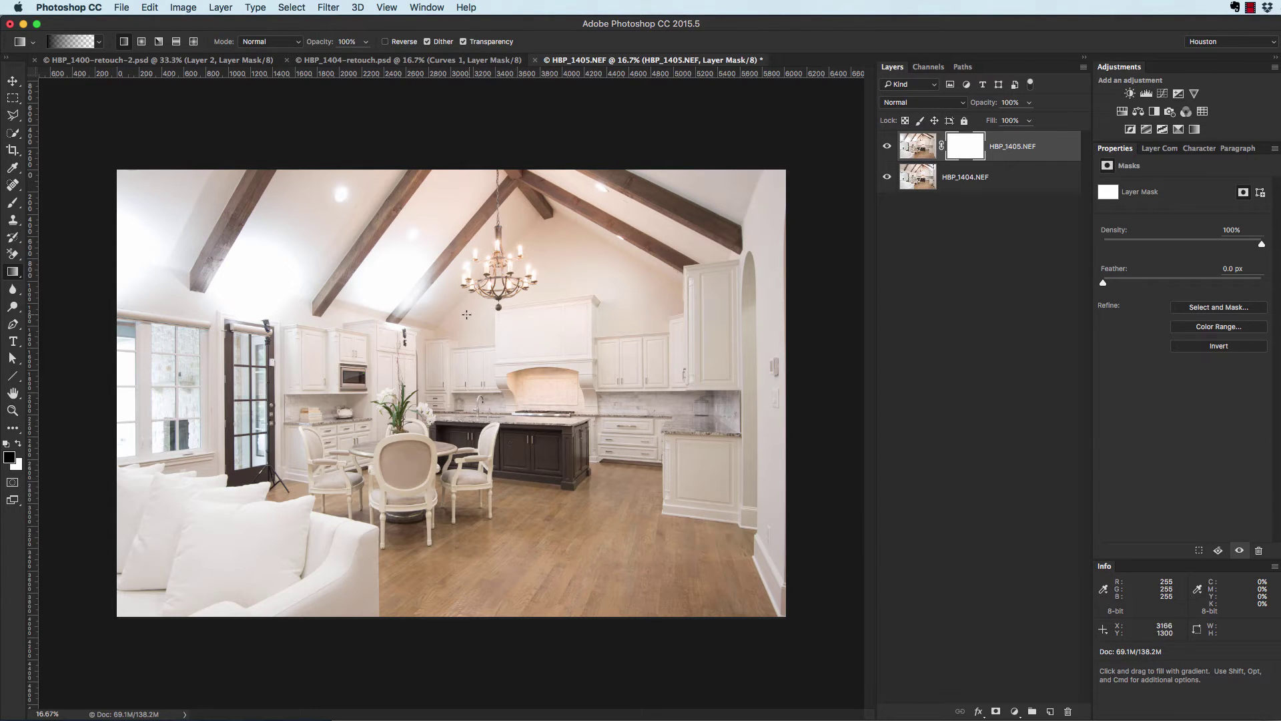
drag(462, 313, 581, 323)
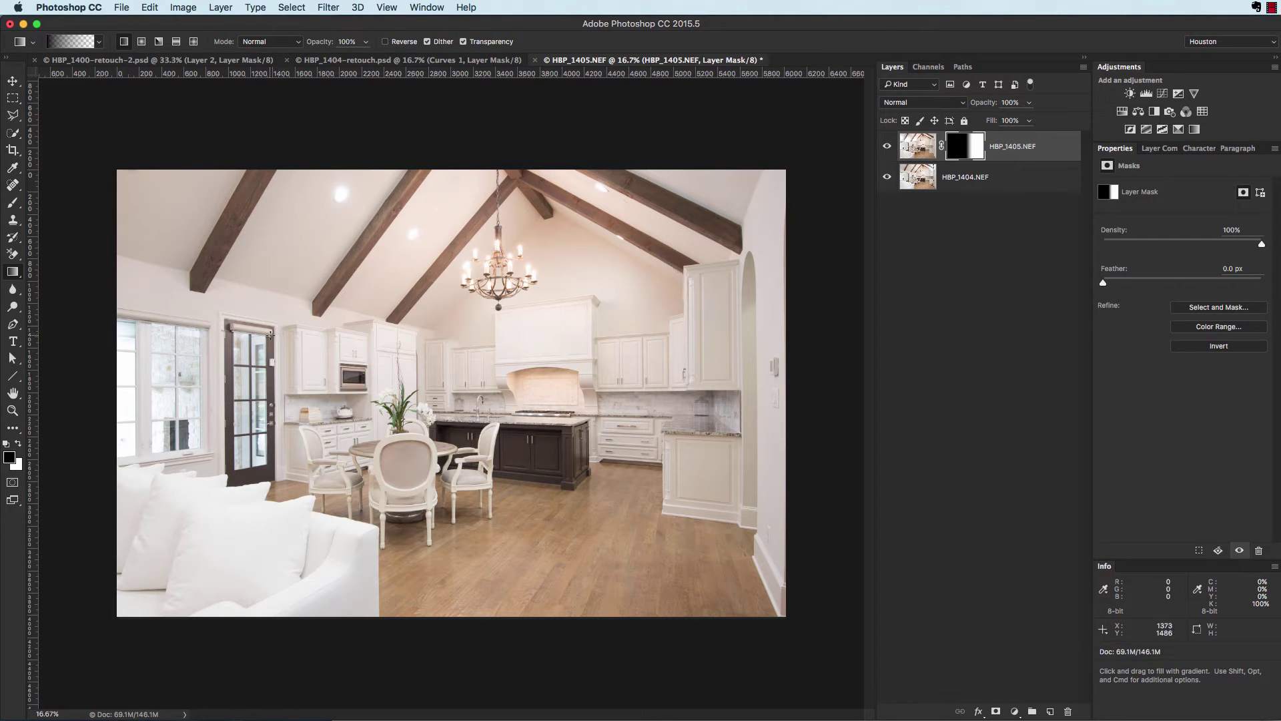
key(v)
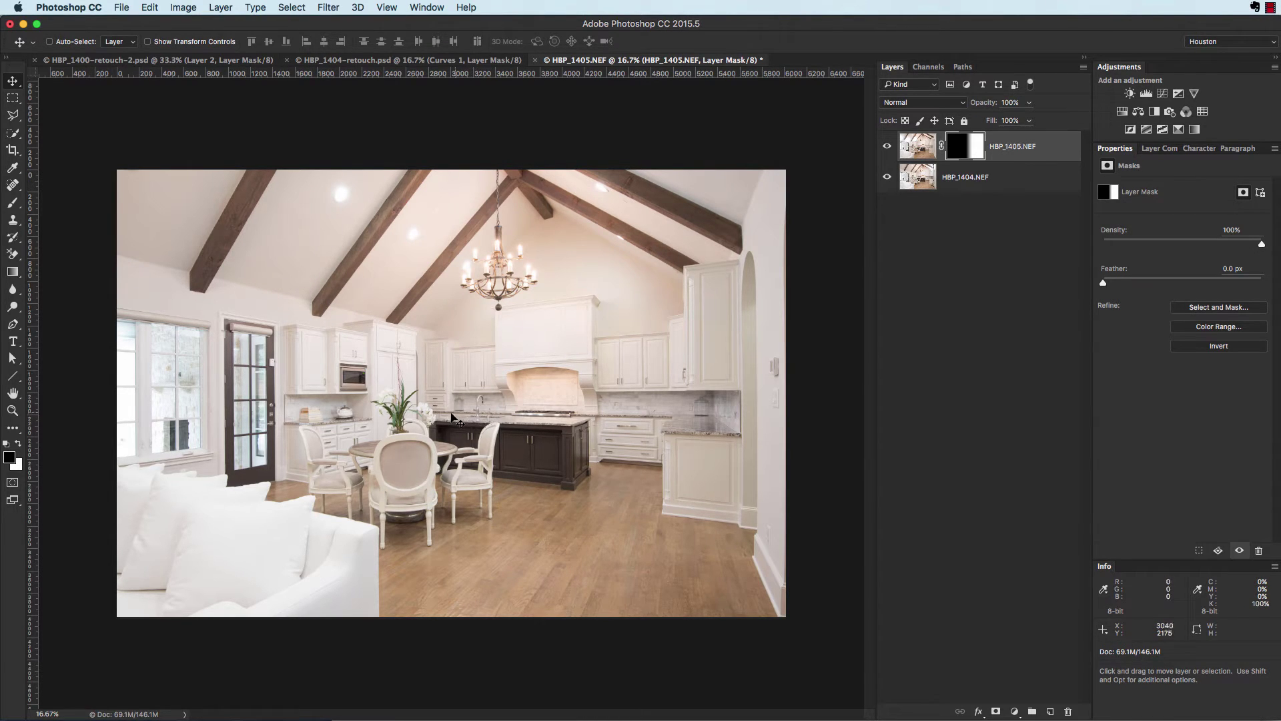
key(z)
drag(372, 416, 436, 409)
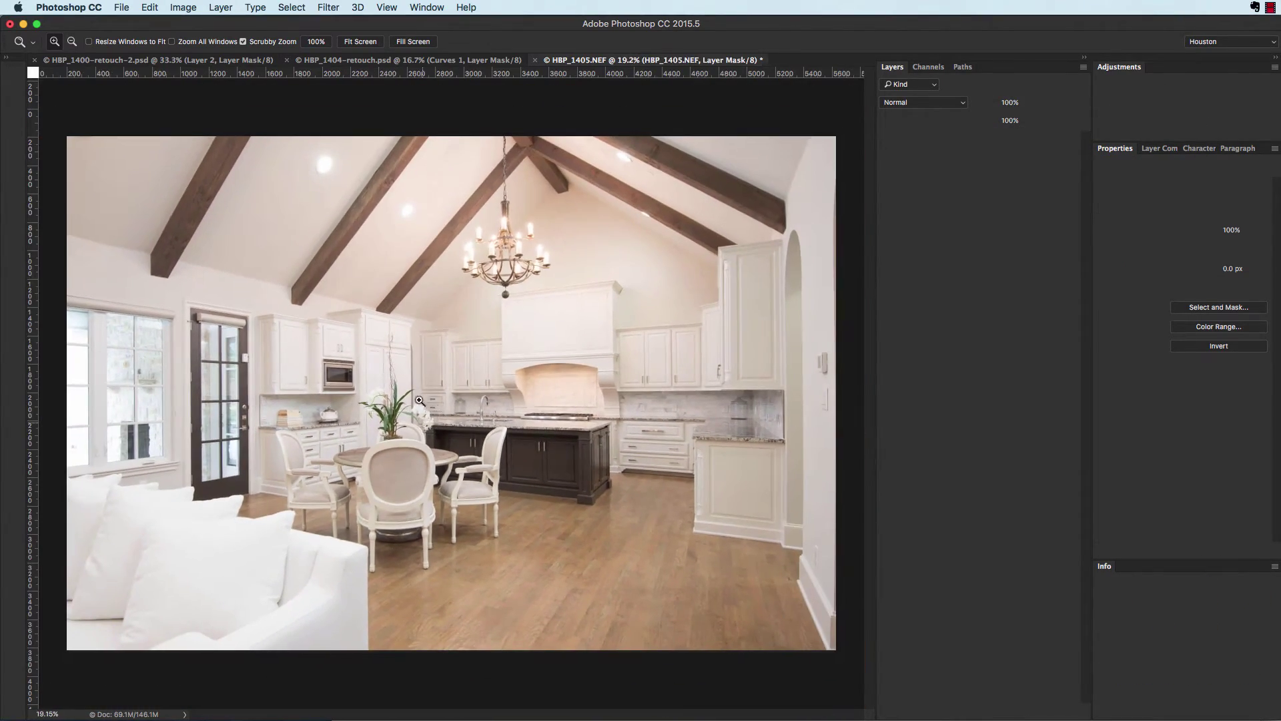
key(v)
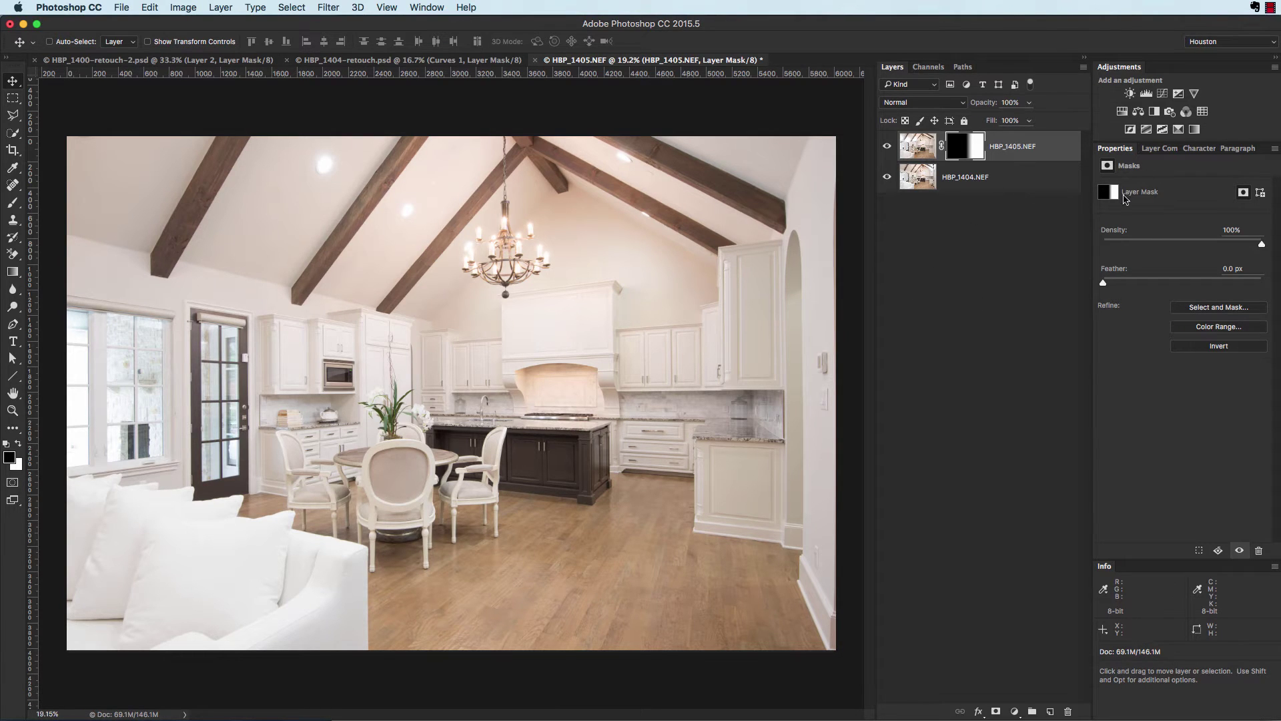
Add a Curves layer lifted to Input 90 / Output 160 and invert its mask to black.
click(1163, 94)
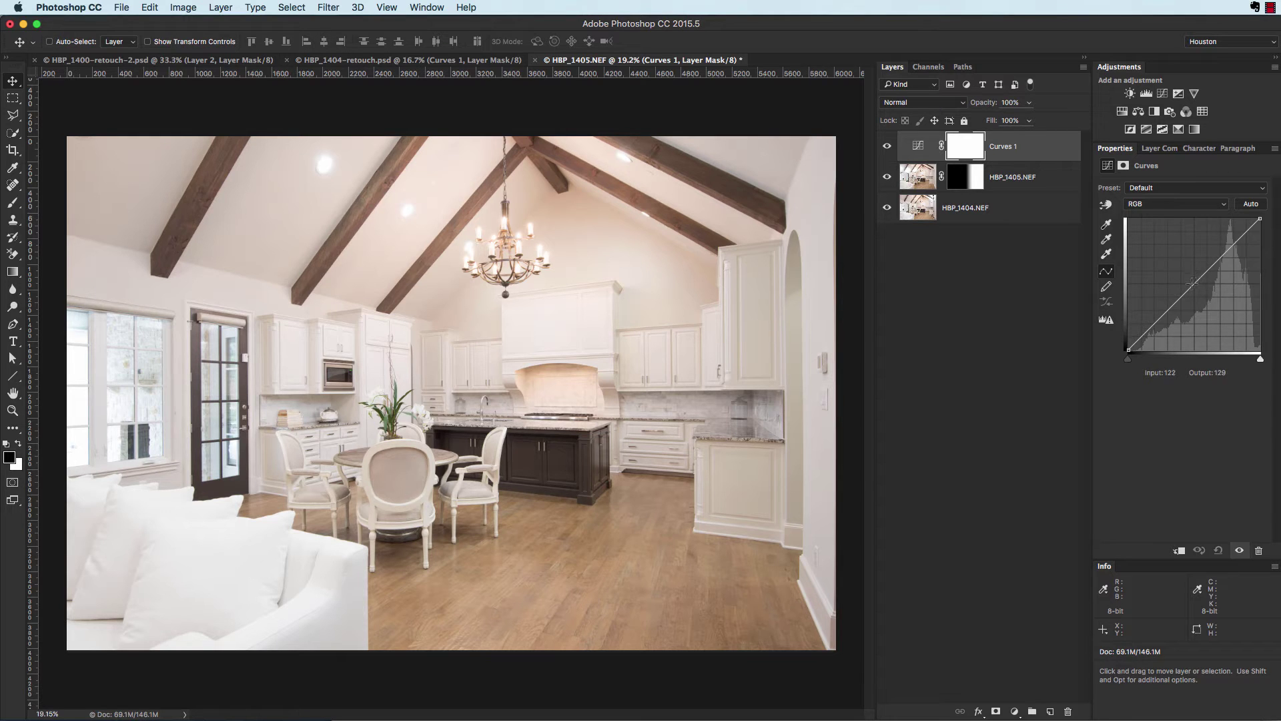
drag(1192, 283, 1176, 268)
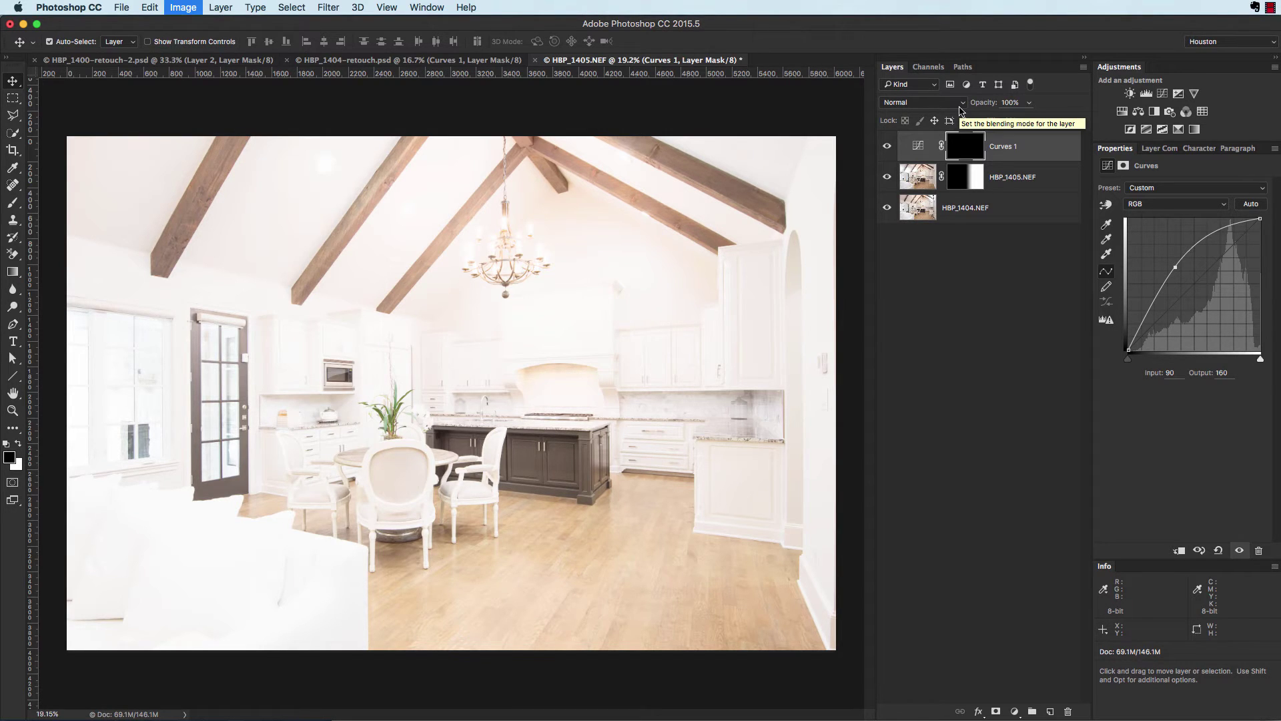
key(super+i)
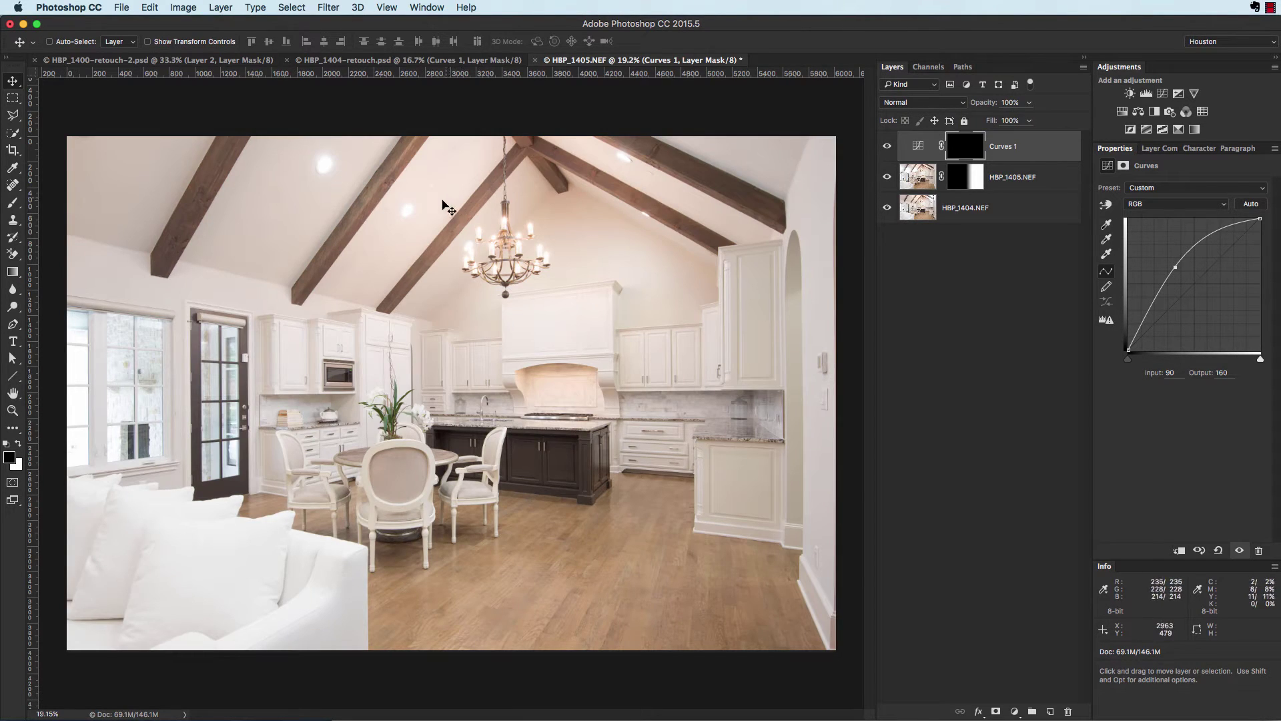
Zoom on the backsplash, paint brightening with a 155 px 100% brush, then undo that patch.
key(z)
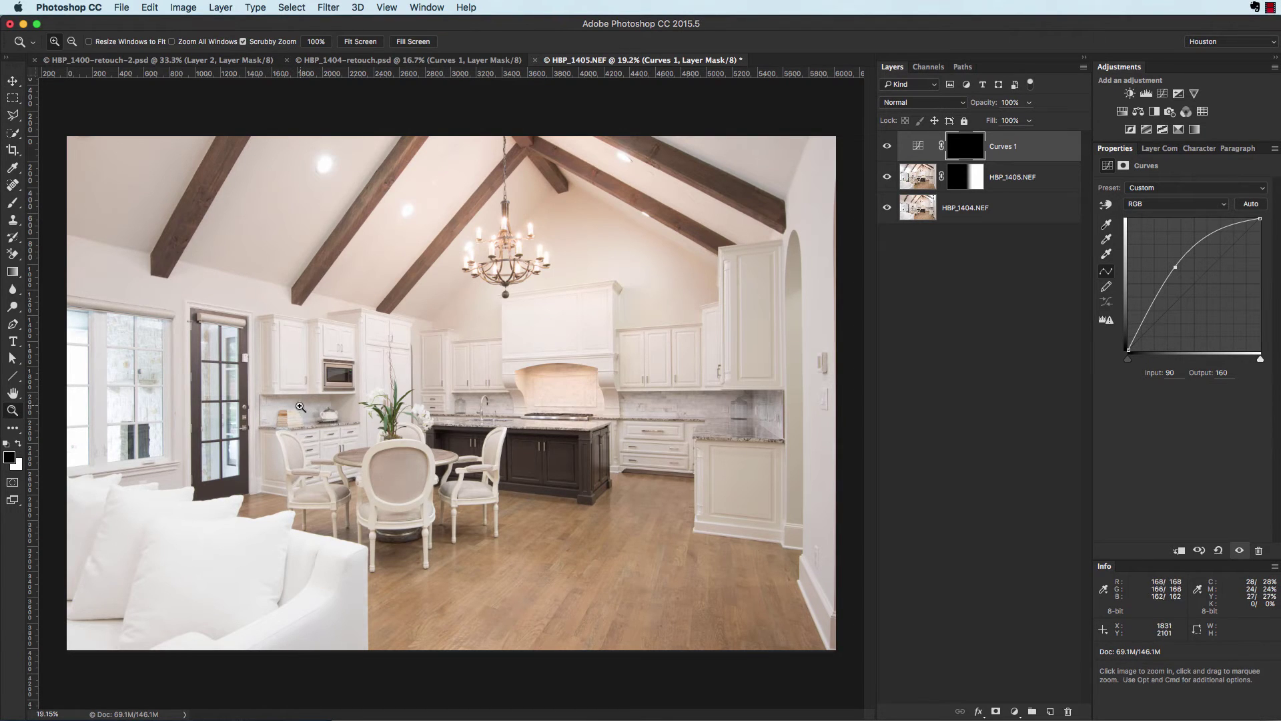
drag(300, 405, 371, 416)
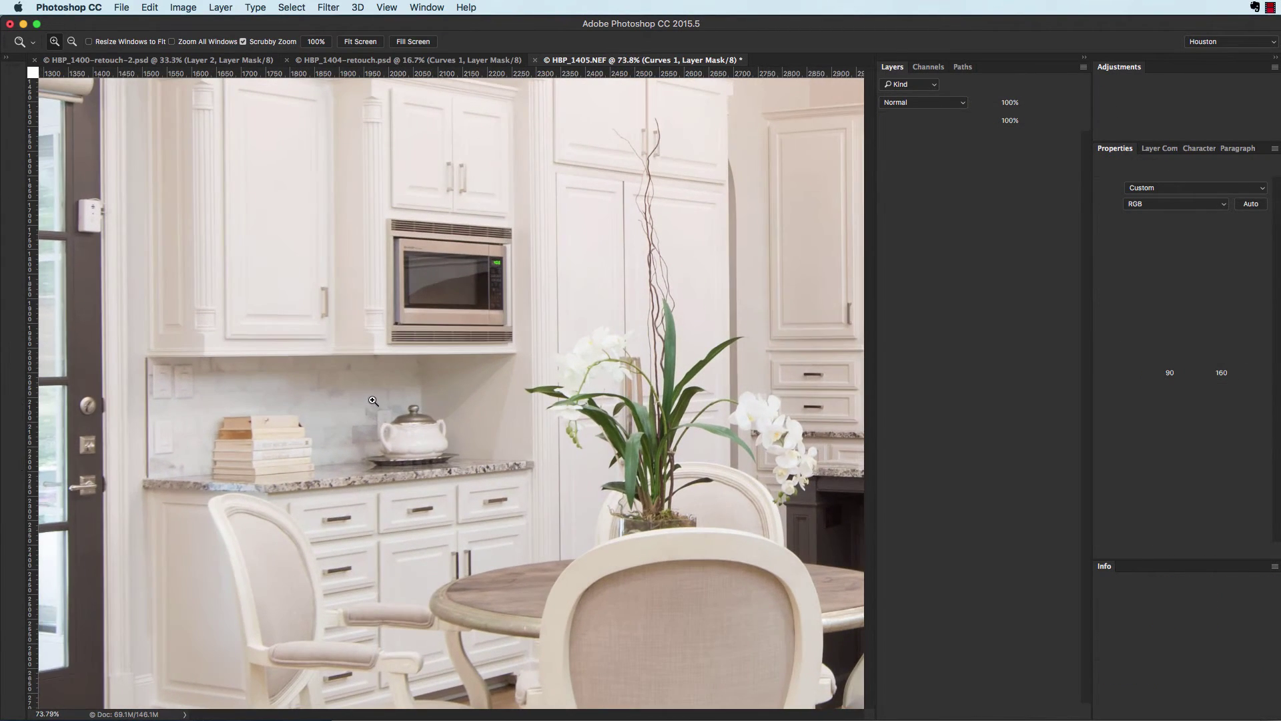
key(b)
mouse_move(287, 378)
mouse_down()
mouse_move(334, 364)
mouse_move(329, 377)
mouse_up()
key(0)
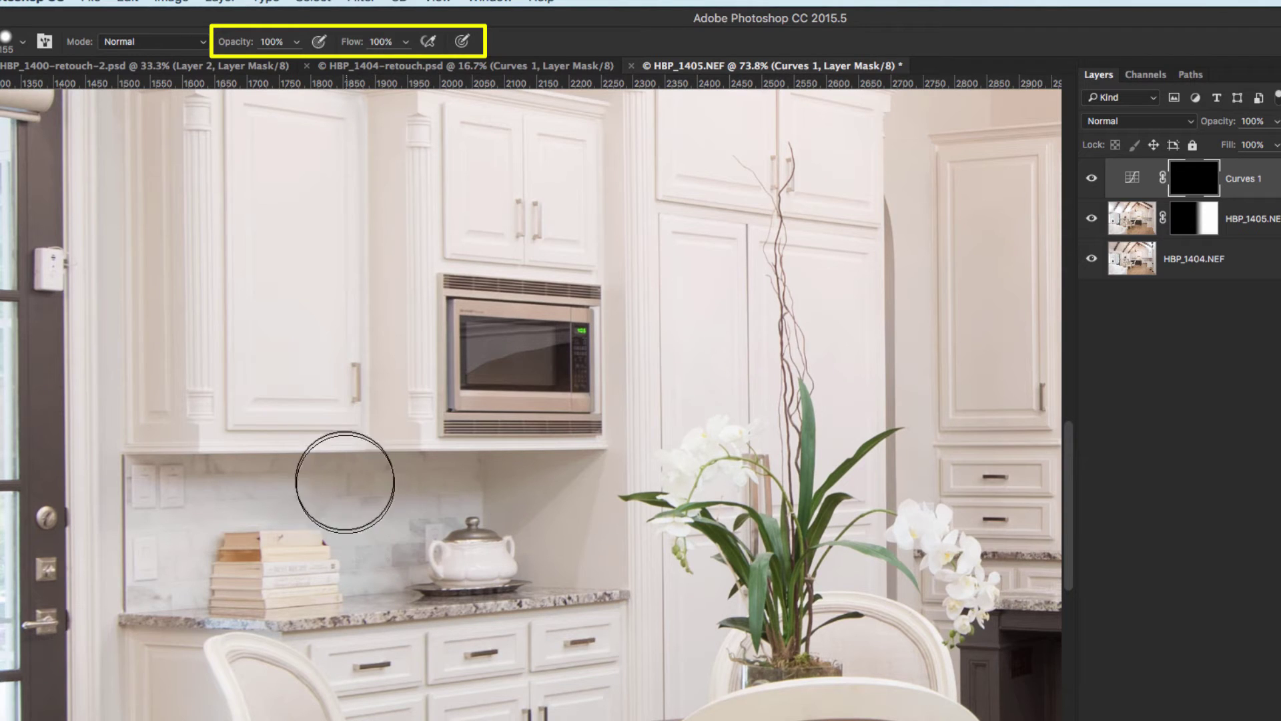
mouse_move(347, 478)
mouse_down()
mouse_move(311, 474)
mouse_move(442, 484)
mouse_move(321, 466)
mouse_move(309, 429)
mouse_up()
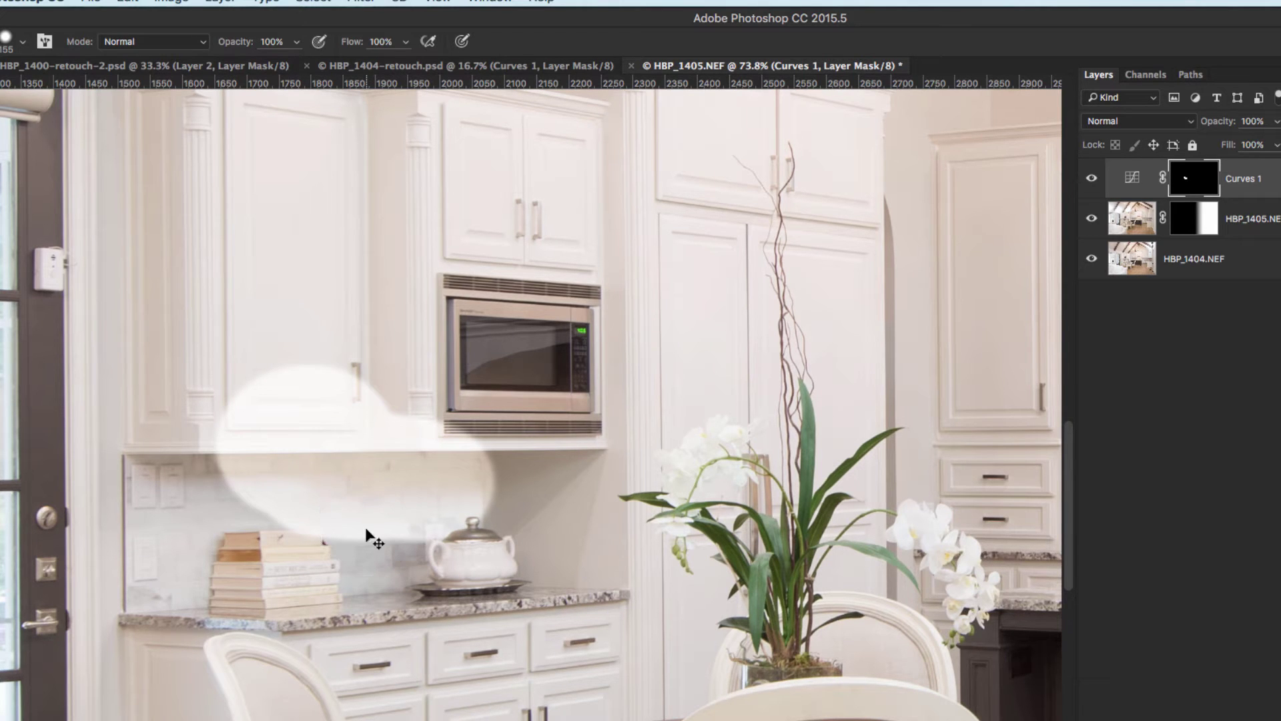
key(ctrl+z)
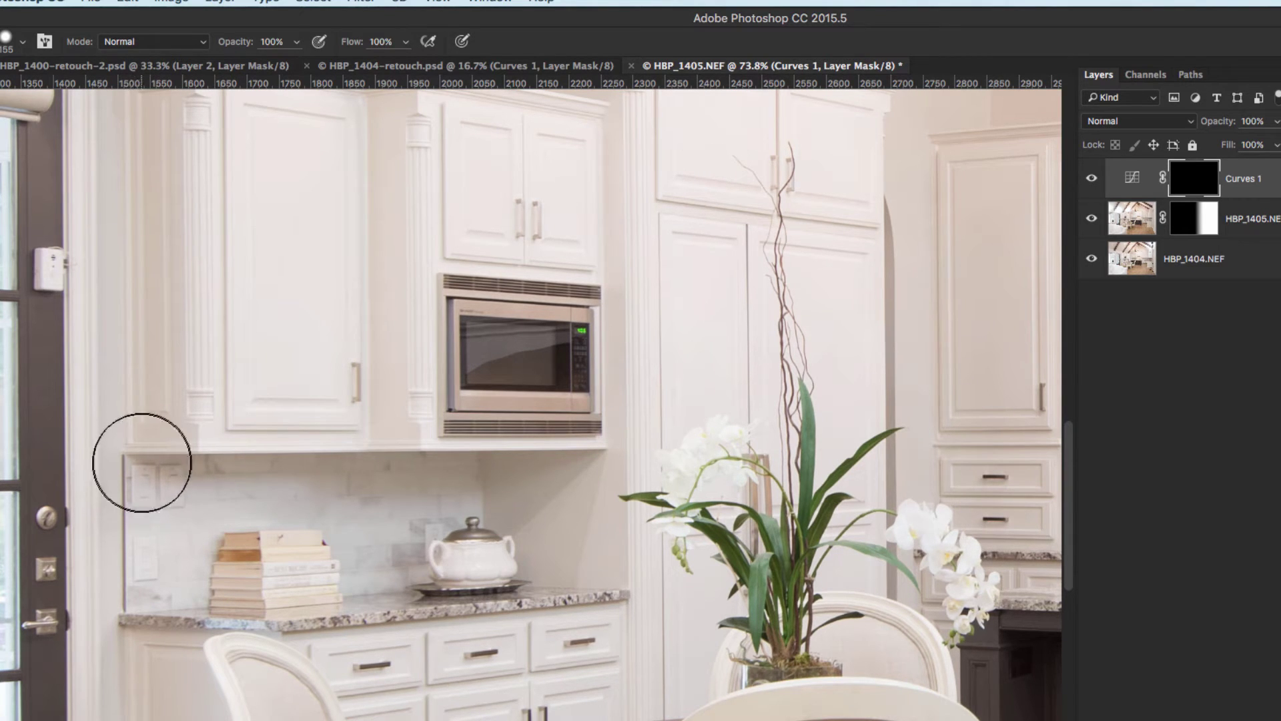
key(l)
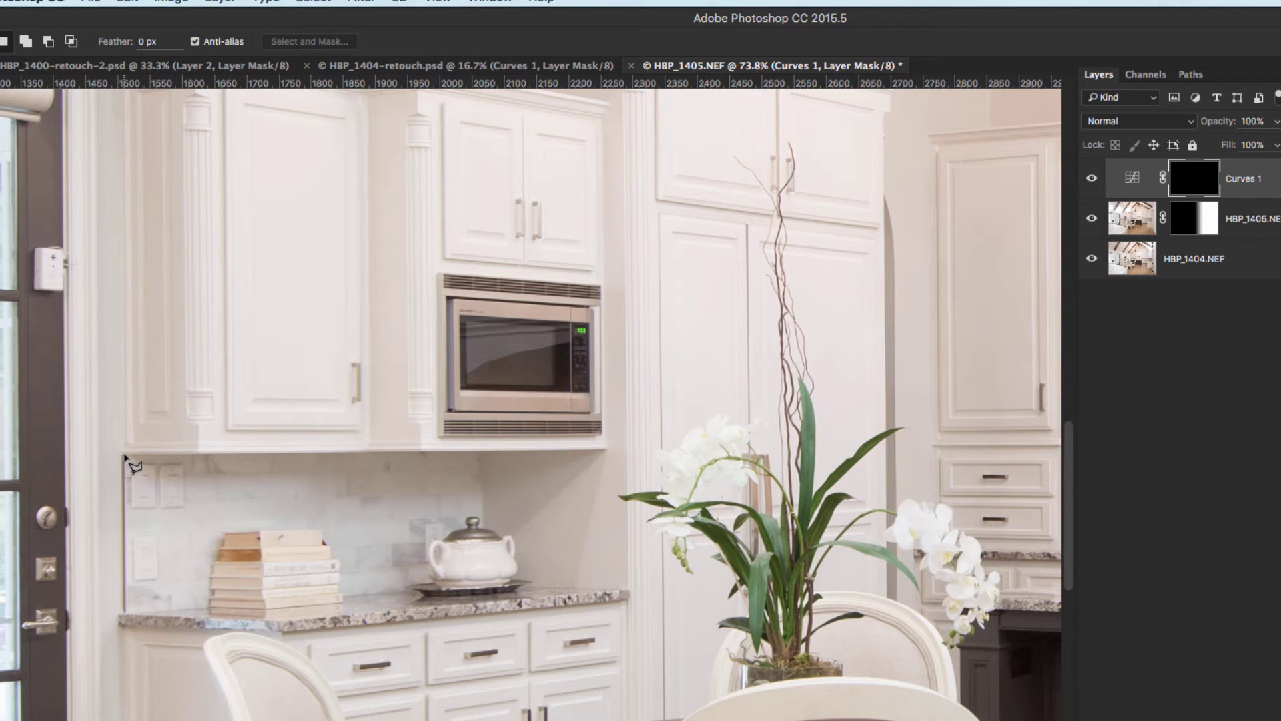
click(123, 458)
click(434, 462)
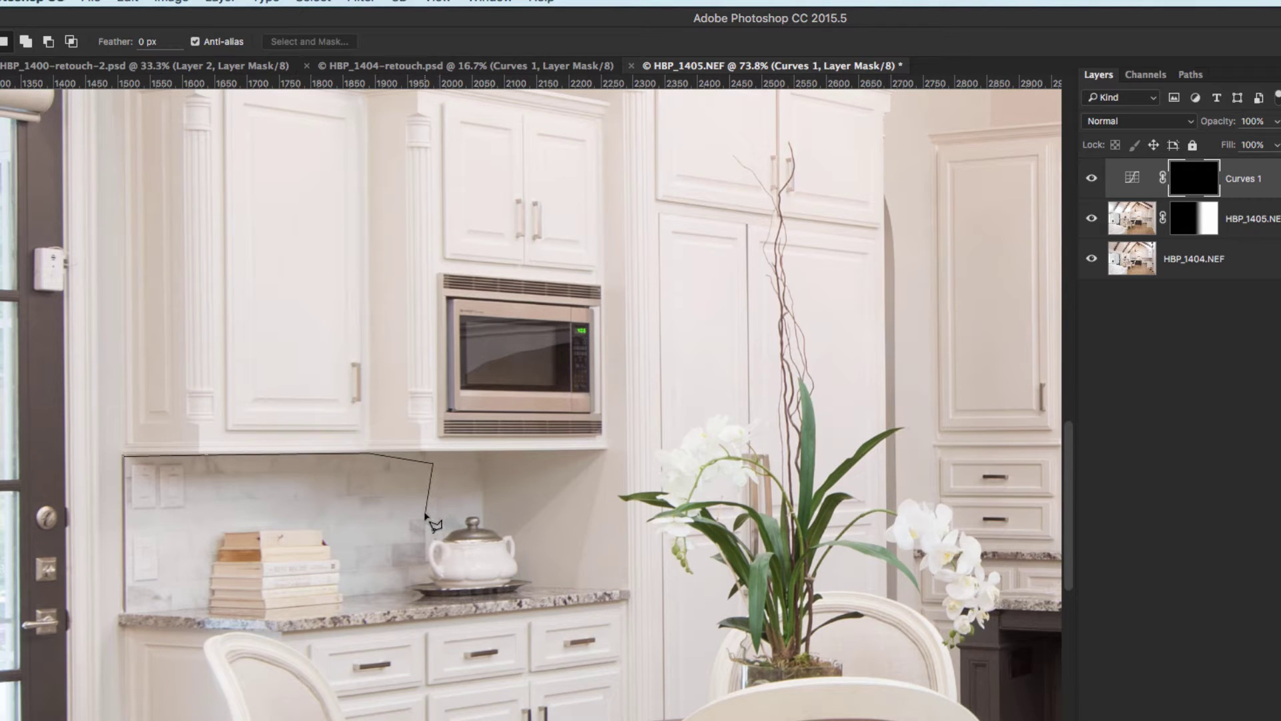
key(BackSpace)
key(BackSpace)
key(Escape)
Zoom in on the backsplash and start a pen path at its top-left corner.
key(p)
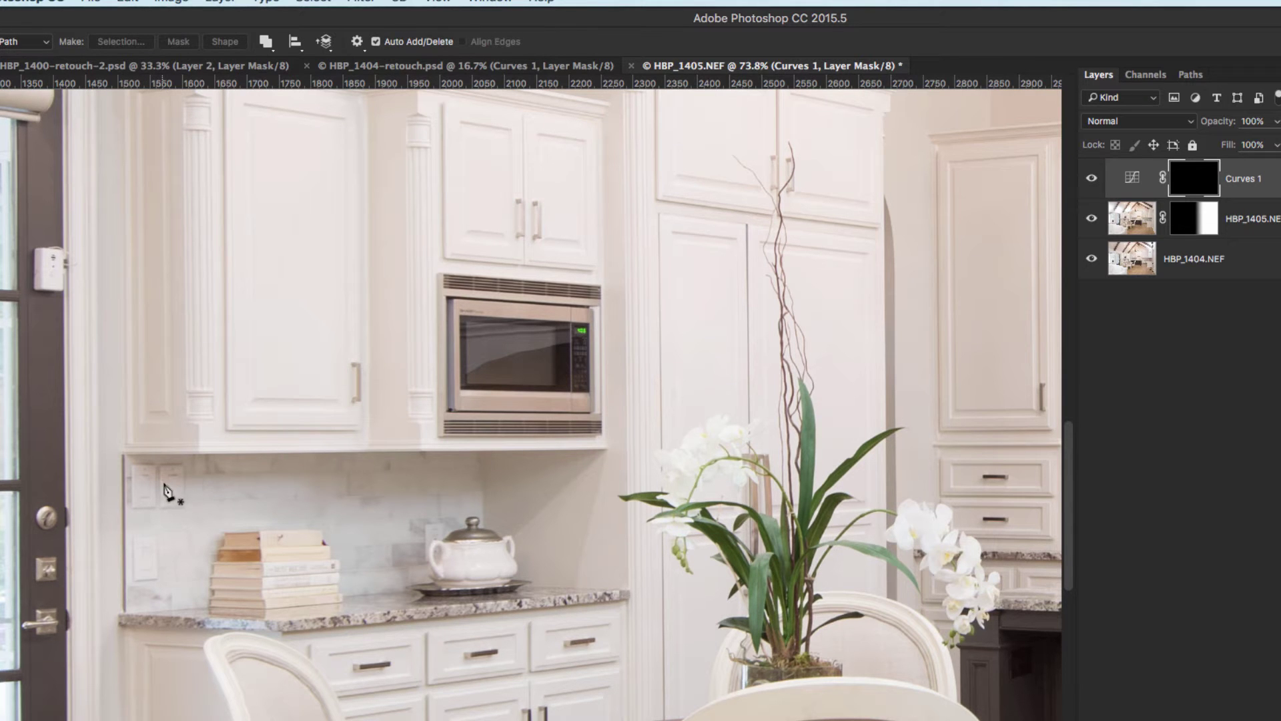
key(z)
drag(148, 465, 211, 466)
key(p)
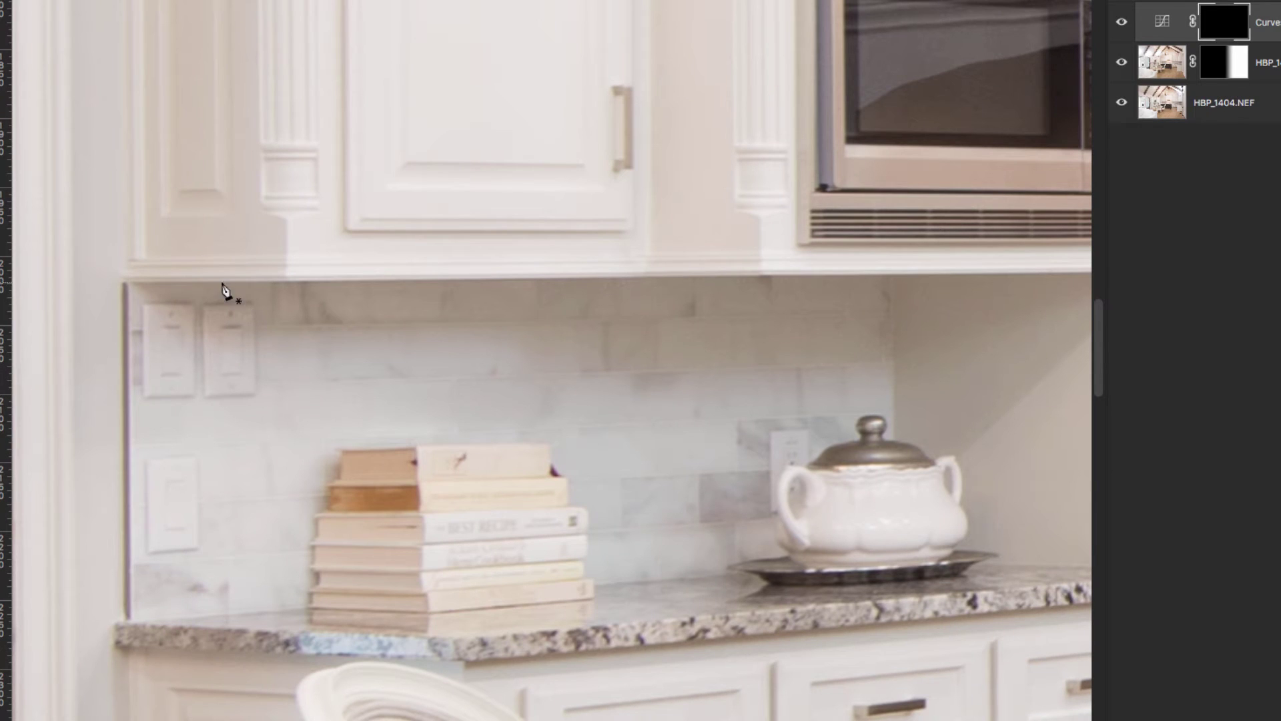
key(space)
drag(112, 299, 89, 287)
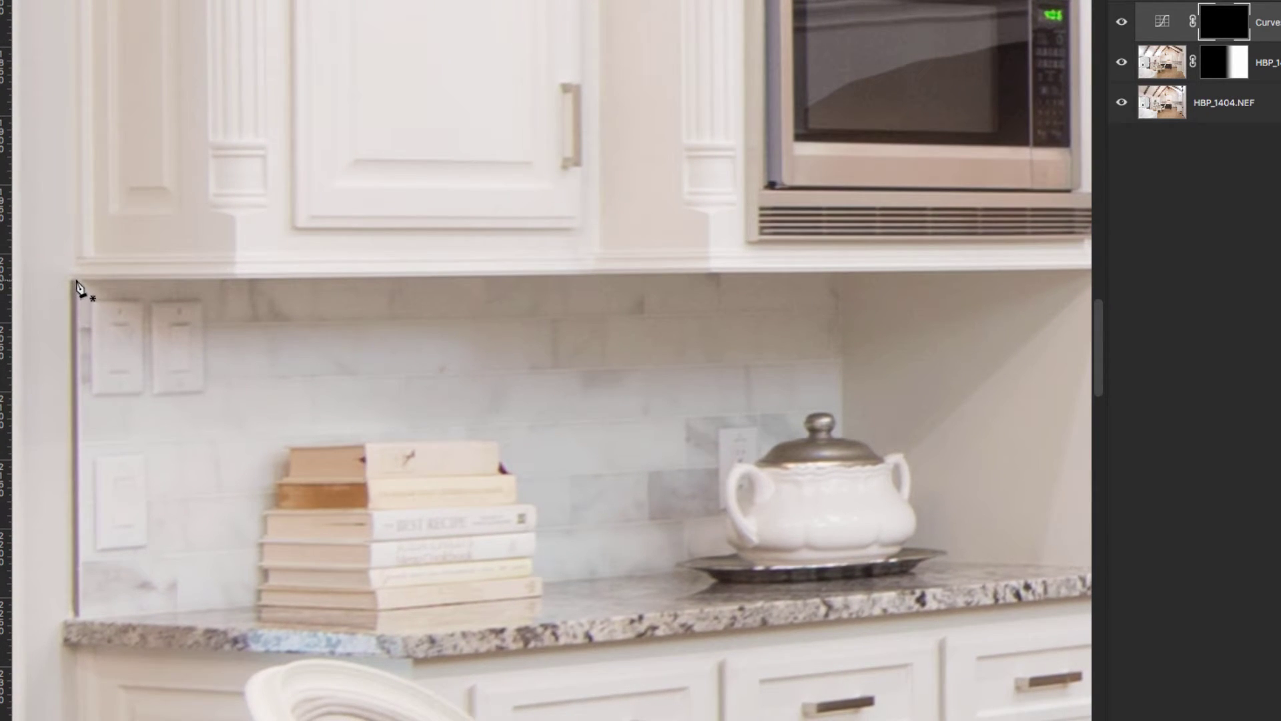
click(77, 280)
Extend the path along the countertop with anchors at its right end, middle and left end.
drag(889, 317, 709, 334)
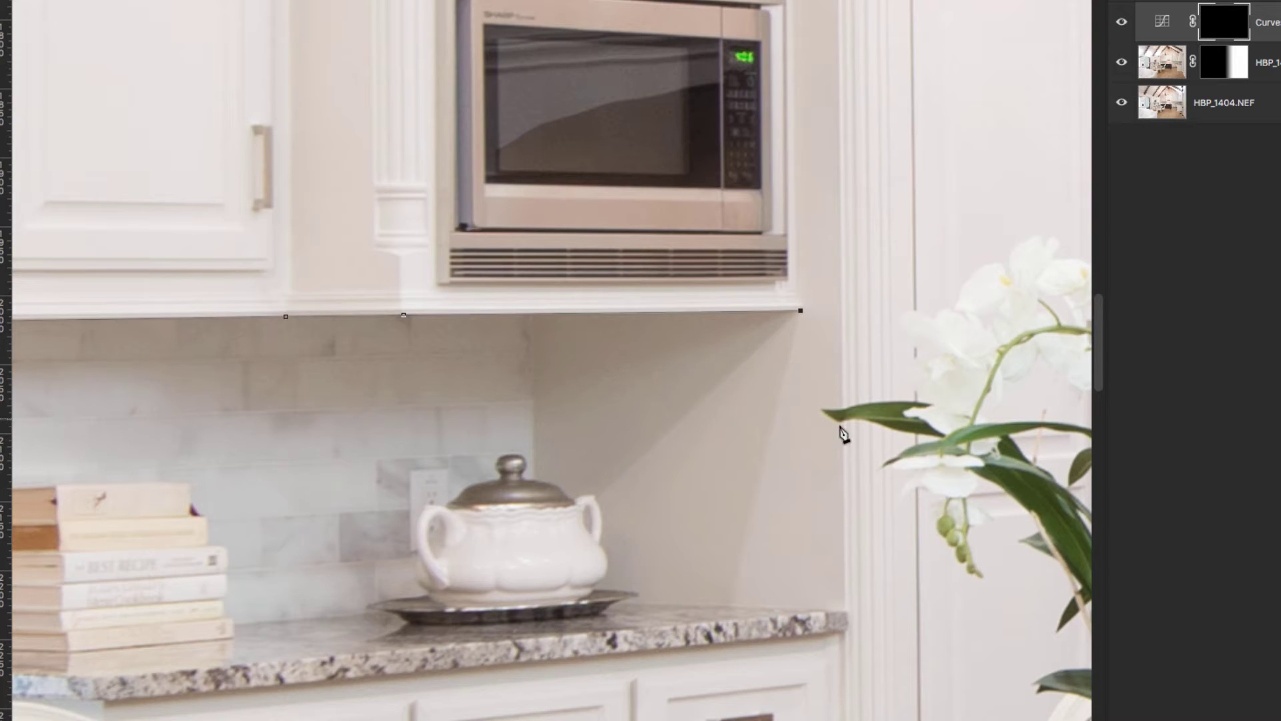
click(847, 612)
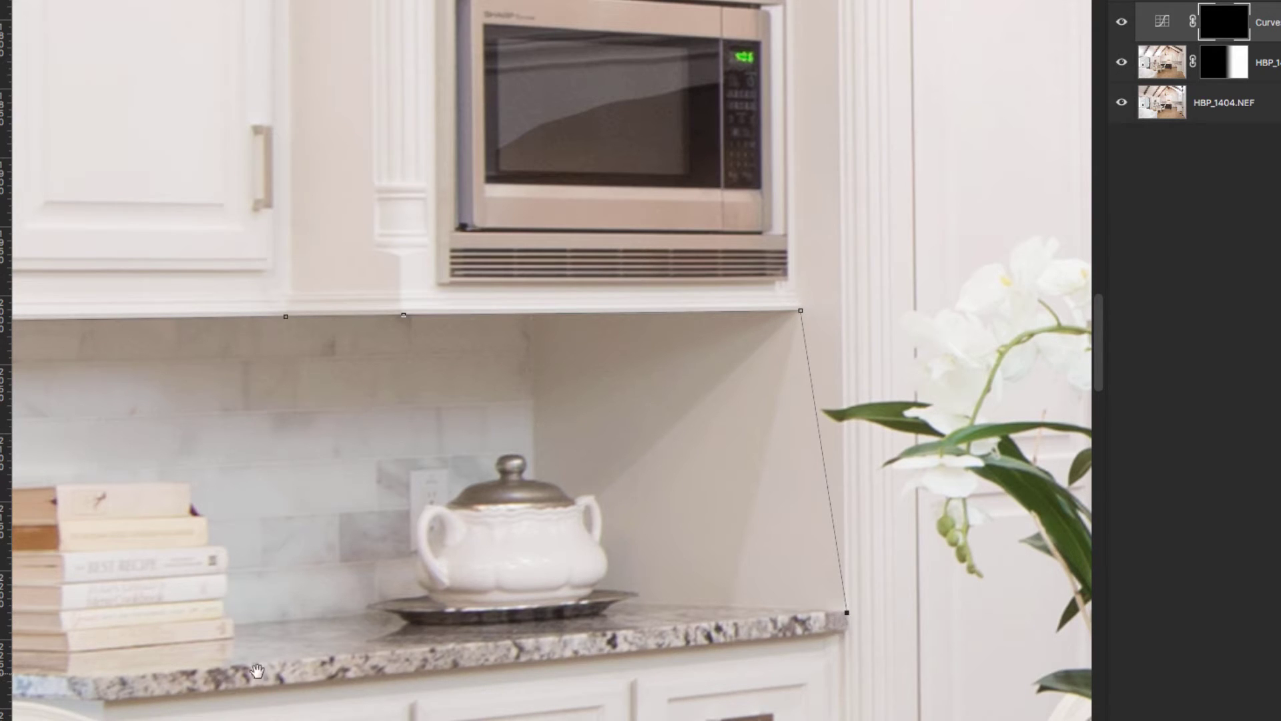
scroll(721, 627, left, 10)
click(567, 619)
click(246, 601)
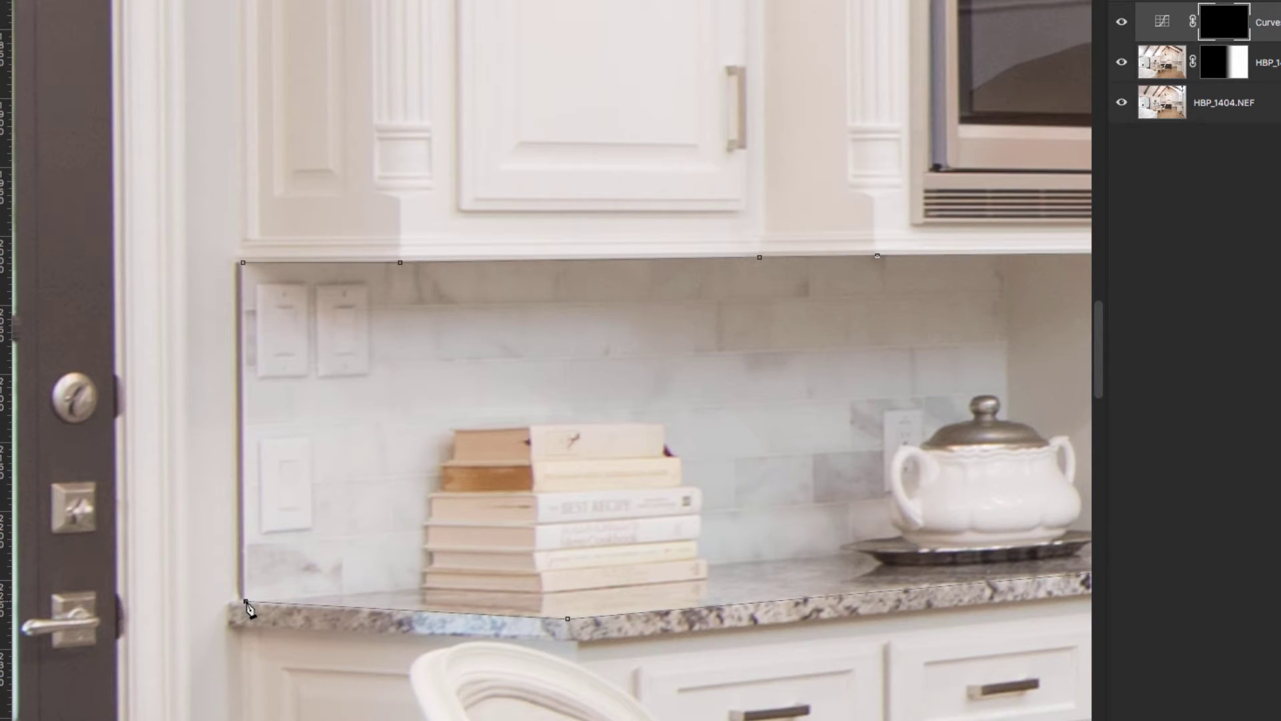
Close the backsplash path at its starting corner and adjust its lower-left point.
click(244, 264)
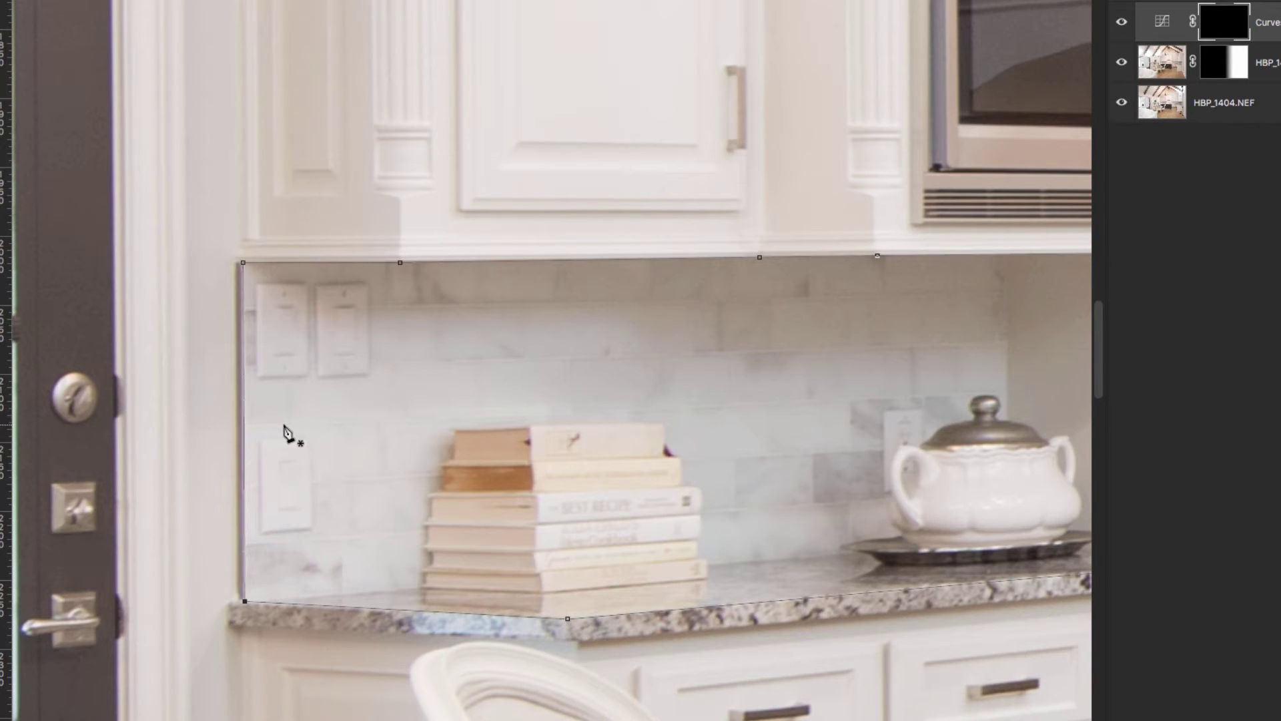
key(ctrl+z)
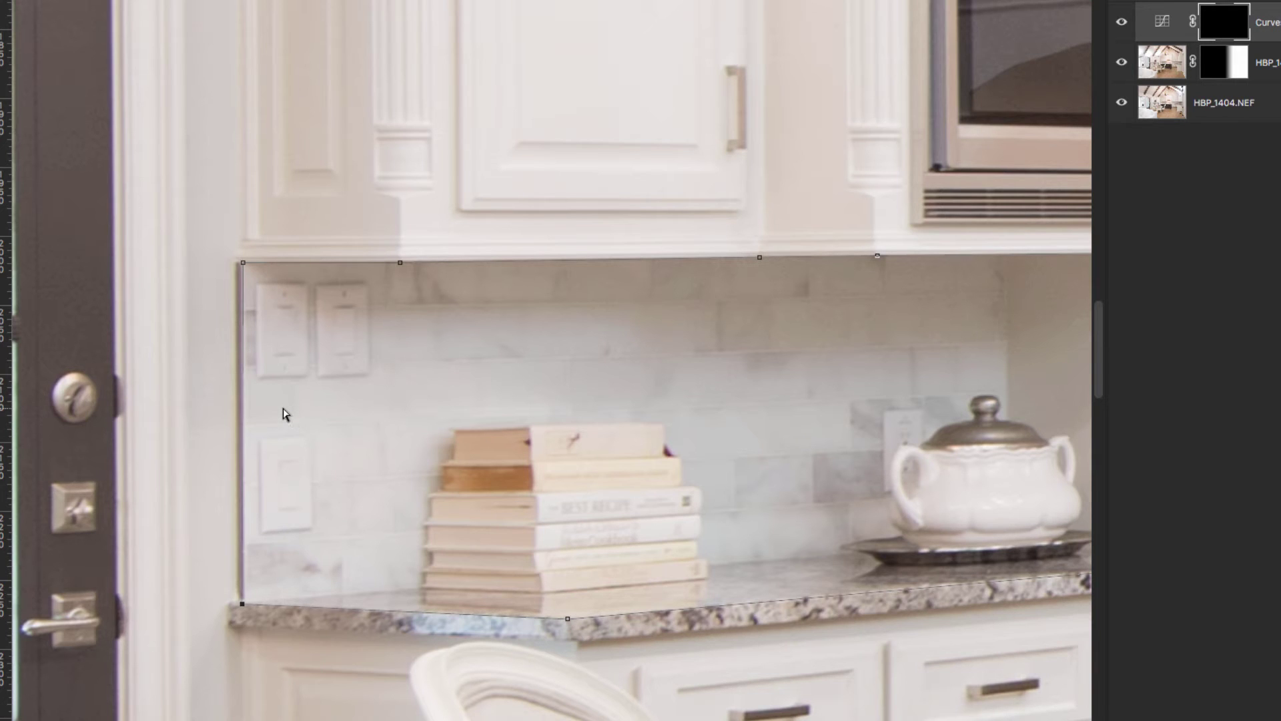
Load the backsplash path as a selection, zoom out to the whole kitchen, and pick the brush.
key(ctrl+Return)
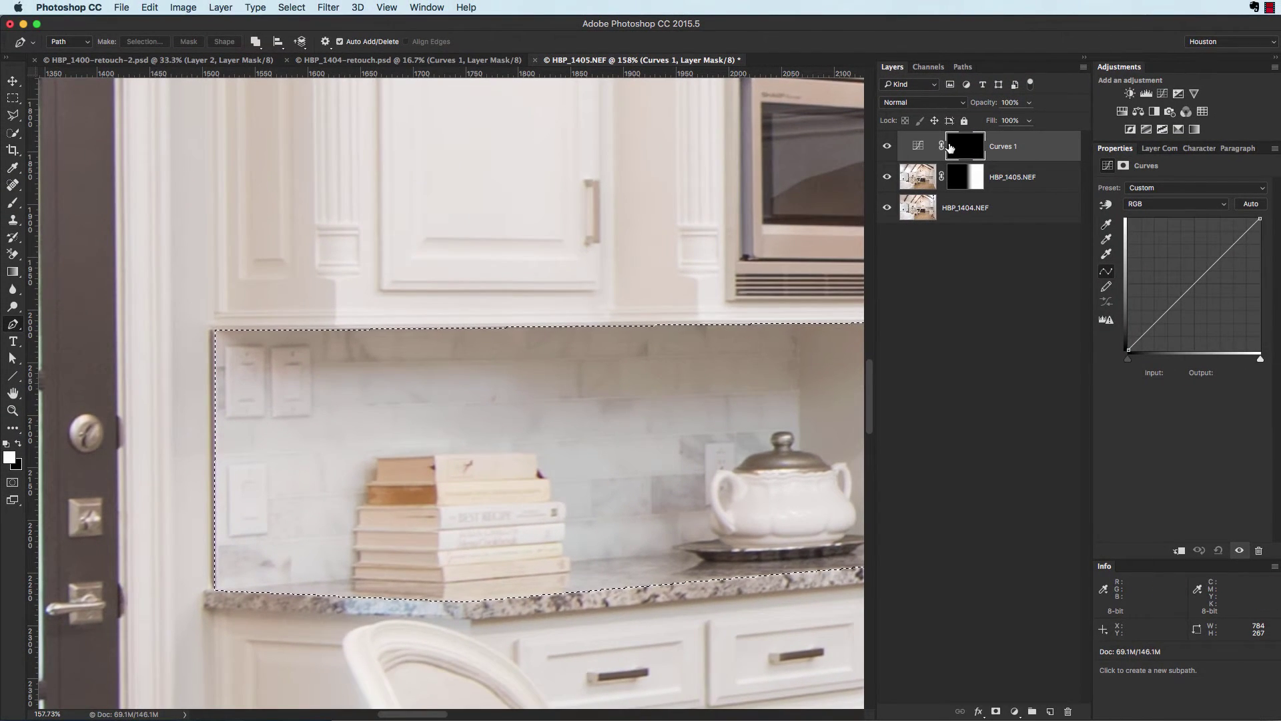
key(ctrl+minus)
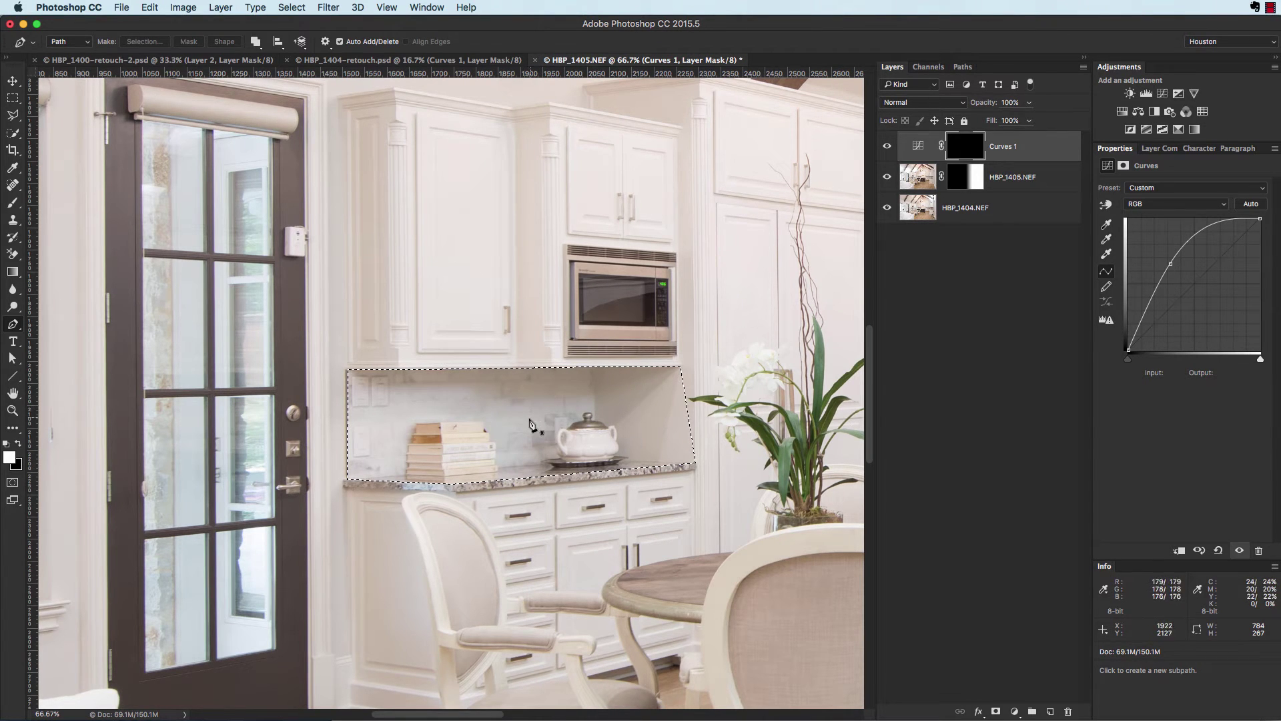
key(b)
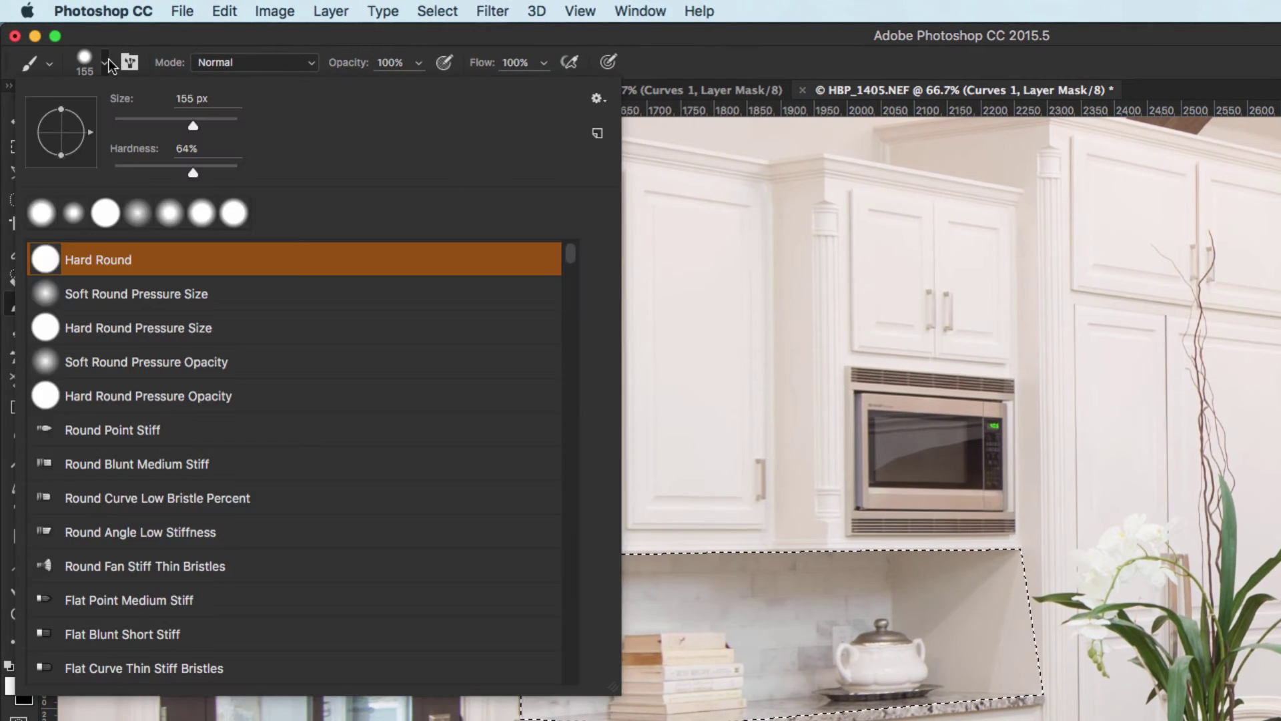
Set the brush to 89 px size and 53% hardness in the Brush Preset picker.
click(82, 47)
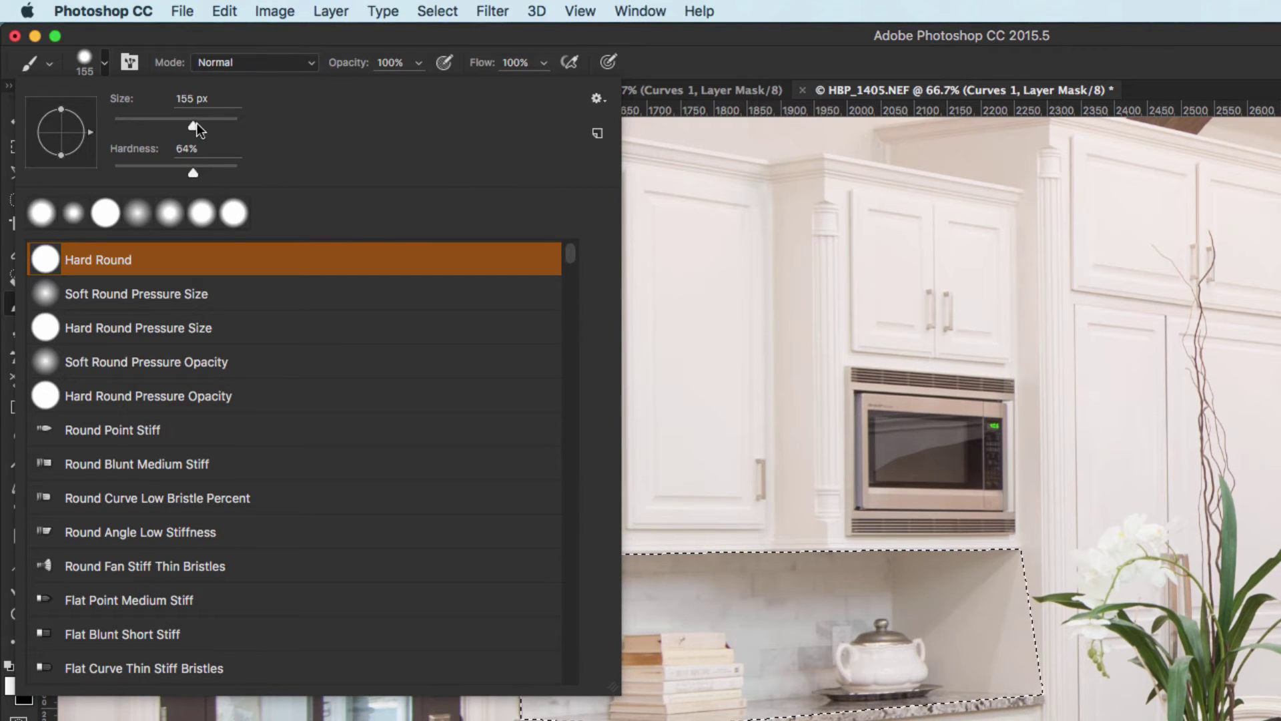
drag(193, 125, 168, 126)
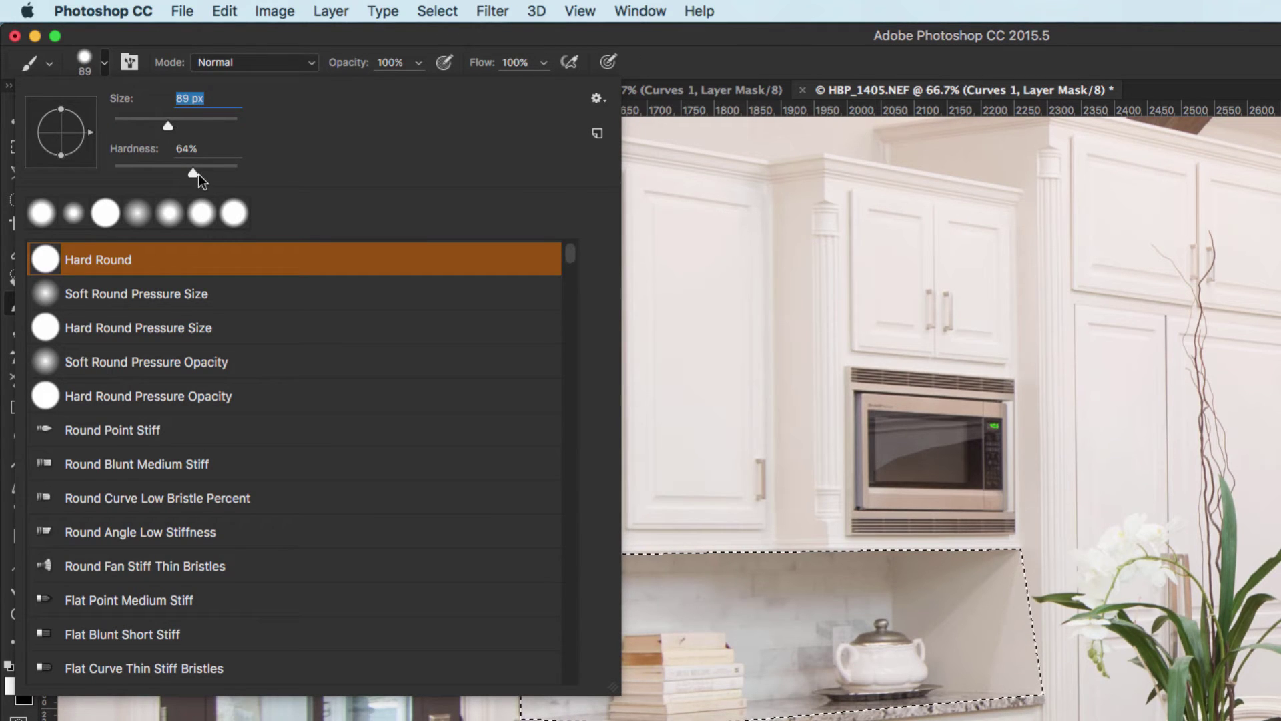
drag(194, 172, 173, 175)
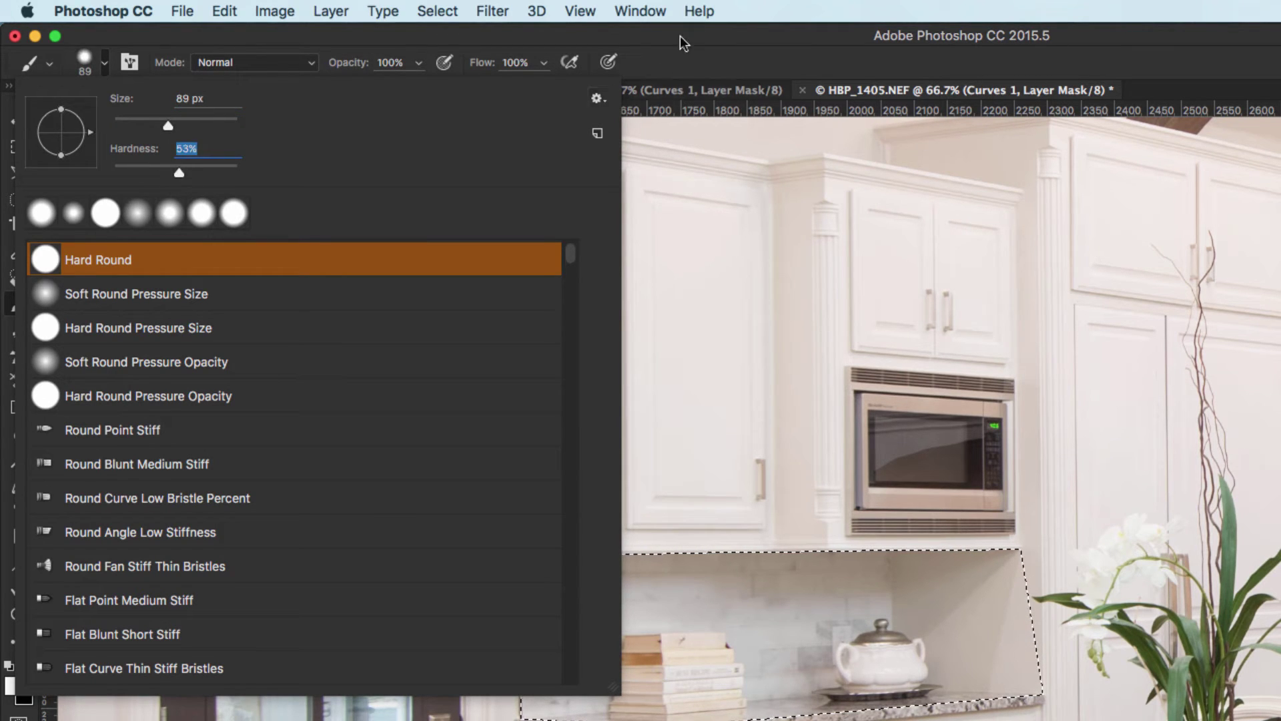
key(Return)
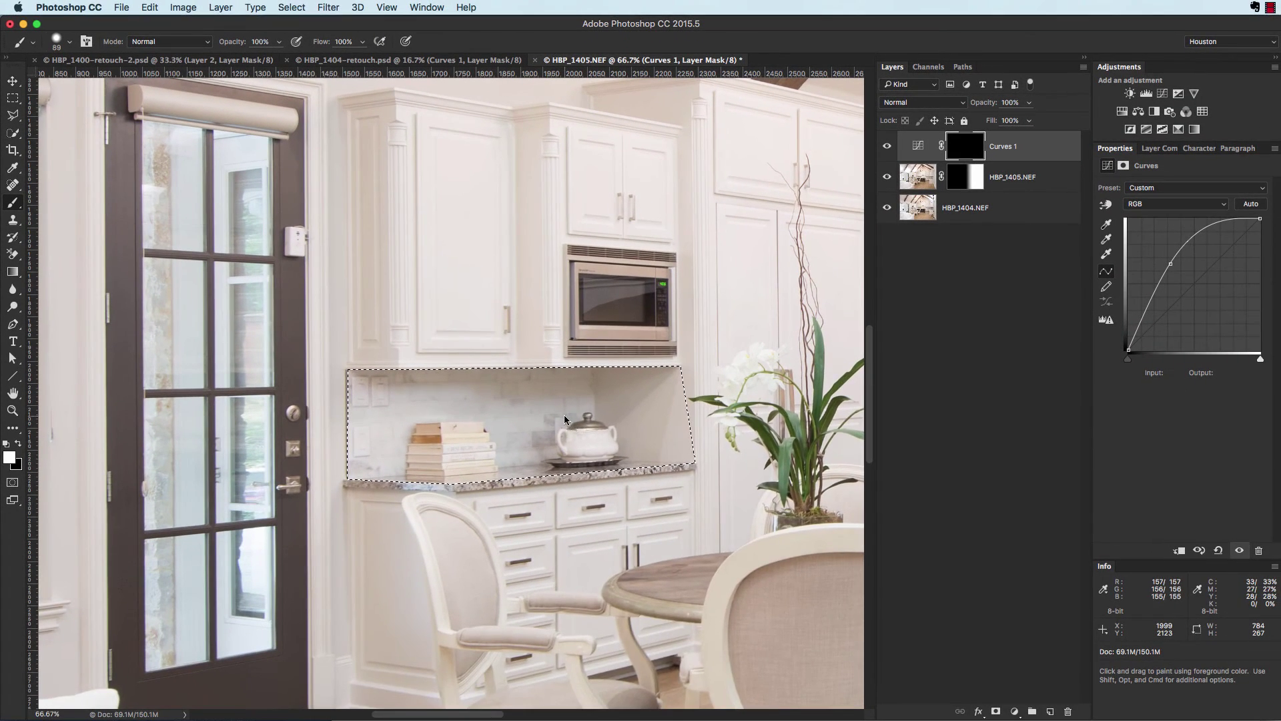
right_click(569, 415)
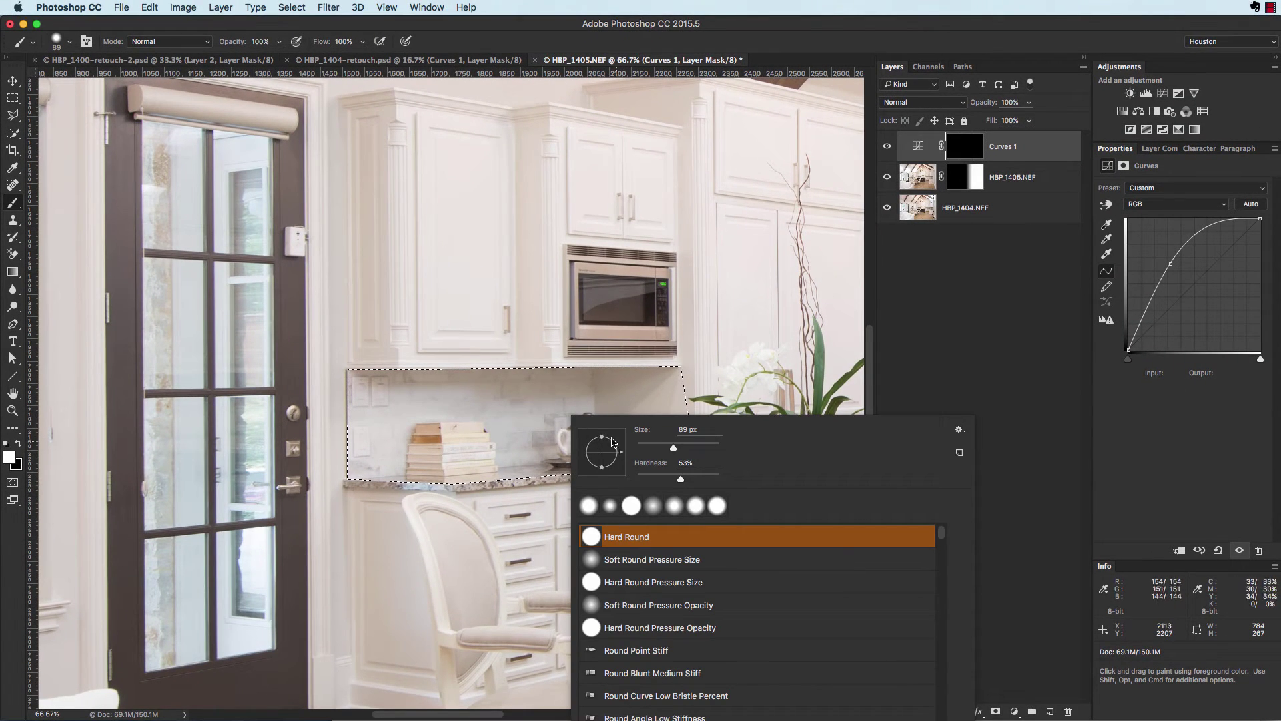
right_click(545, 399)
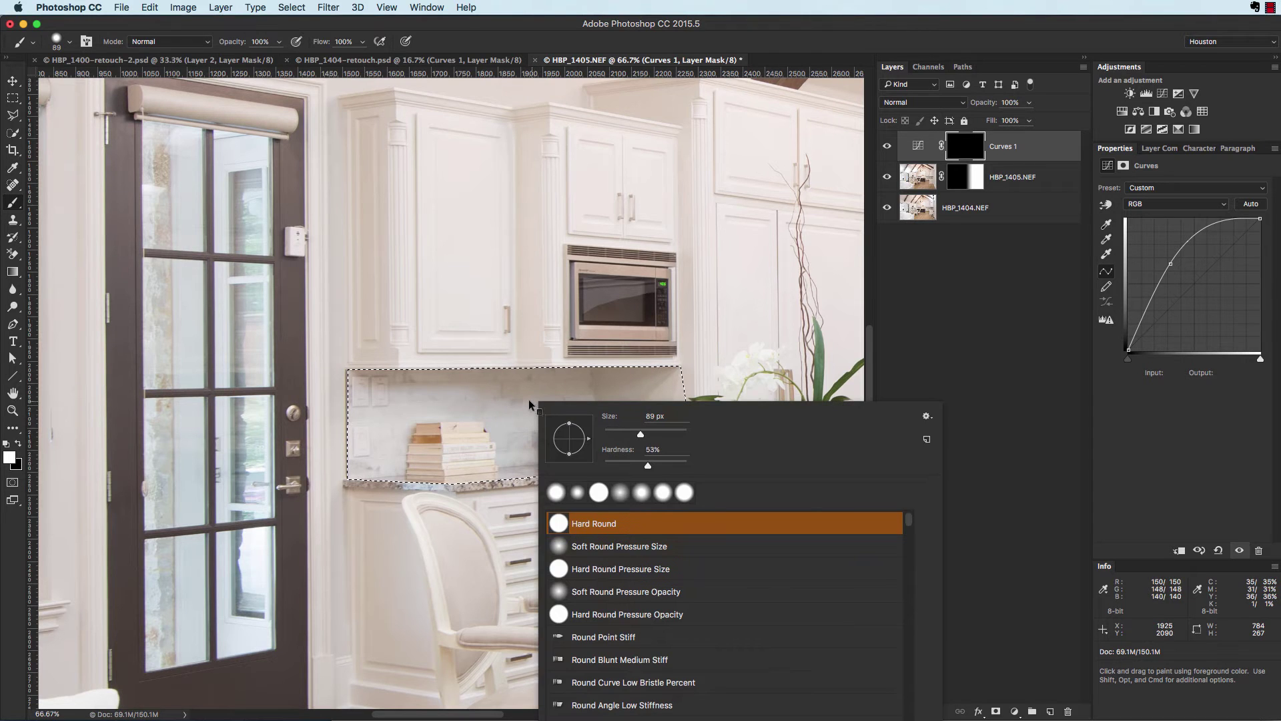
Resize the brush toward about 200 px using the bracket keys.
key(Return)
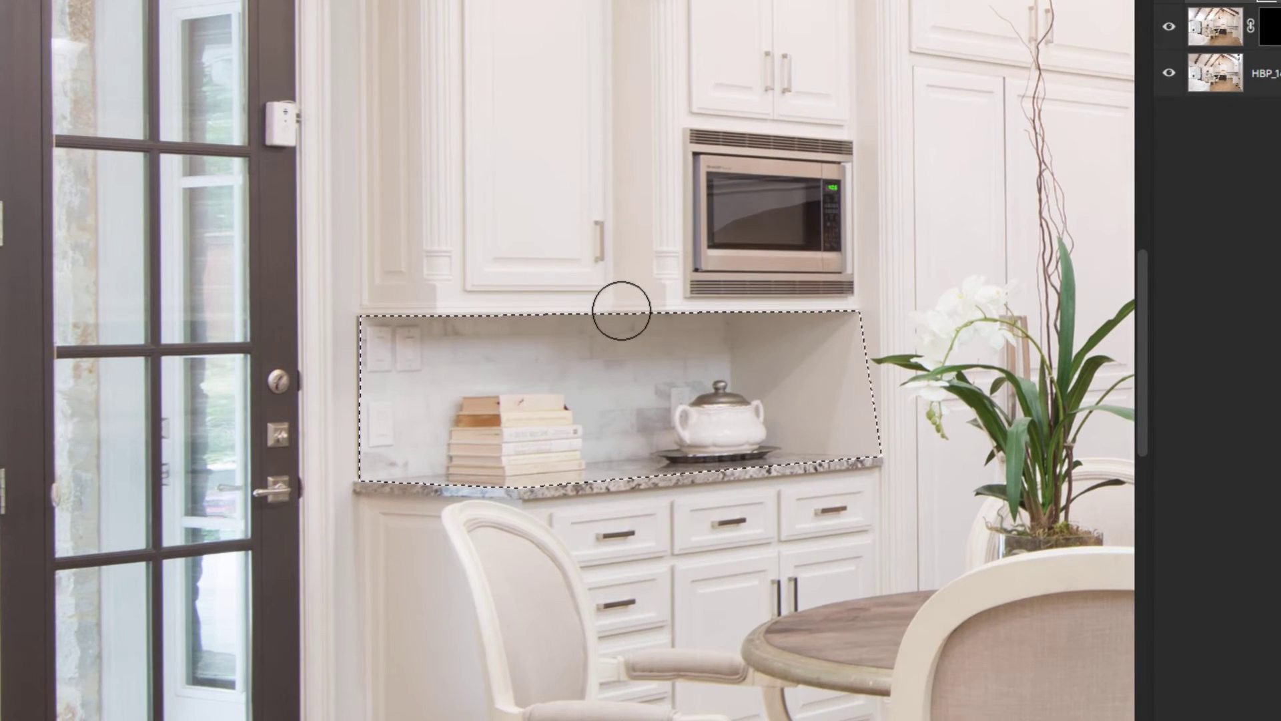
key(bracketright)
key(bracketright)
key(bracketright)
key(bracketright)
key(bracketleft)
key(bracketleft)
key(bracketleft)
key(bracketleft)
key(bracketright)
key(bracketright)
key(bracketright)
key(bracketright)
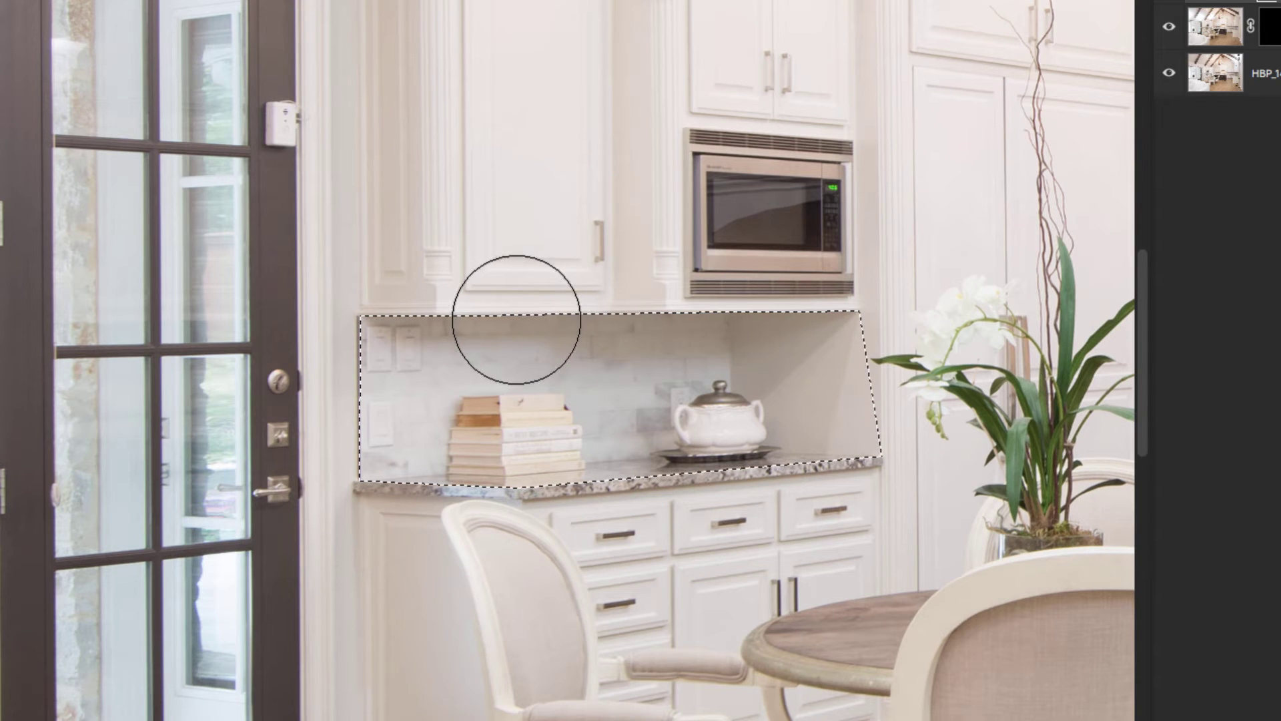
key(bracketleft)
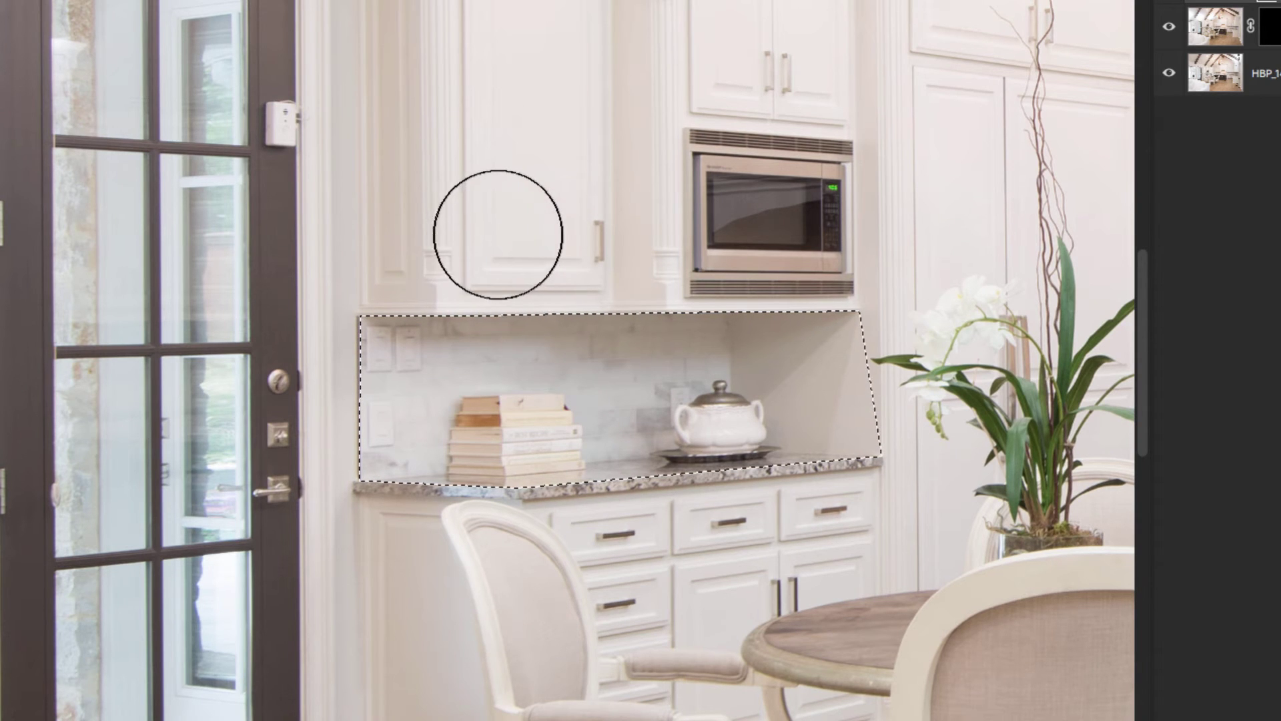
Drag on the canvas to make the brush 315 px with 0% hardness.
mouse_move(499, 223)
mouse_down()
mouse_move(495, 234)
mouse_move(610, 225)
mouse_move(461, 248)
mouse_move(579, 256)
mouse_move(505, 267)
mouse_move(570, 273)
mouse_move(500, 270)
mouse_move(496, 283)
mouse_move(521, 286)
mouse_move(493, 289)
mouse_move(494, 96)
mouse_move(510, 402)
mouse_move(505, 197)
mouse_move(505, 354)
mouse_move(502, 214)
mouse_move(498, 338)
mouse_up()
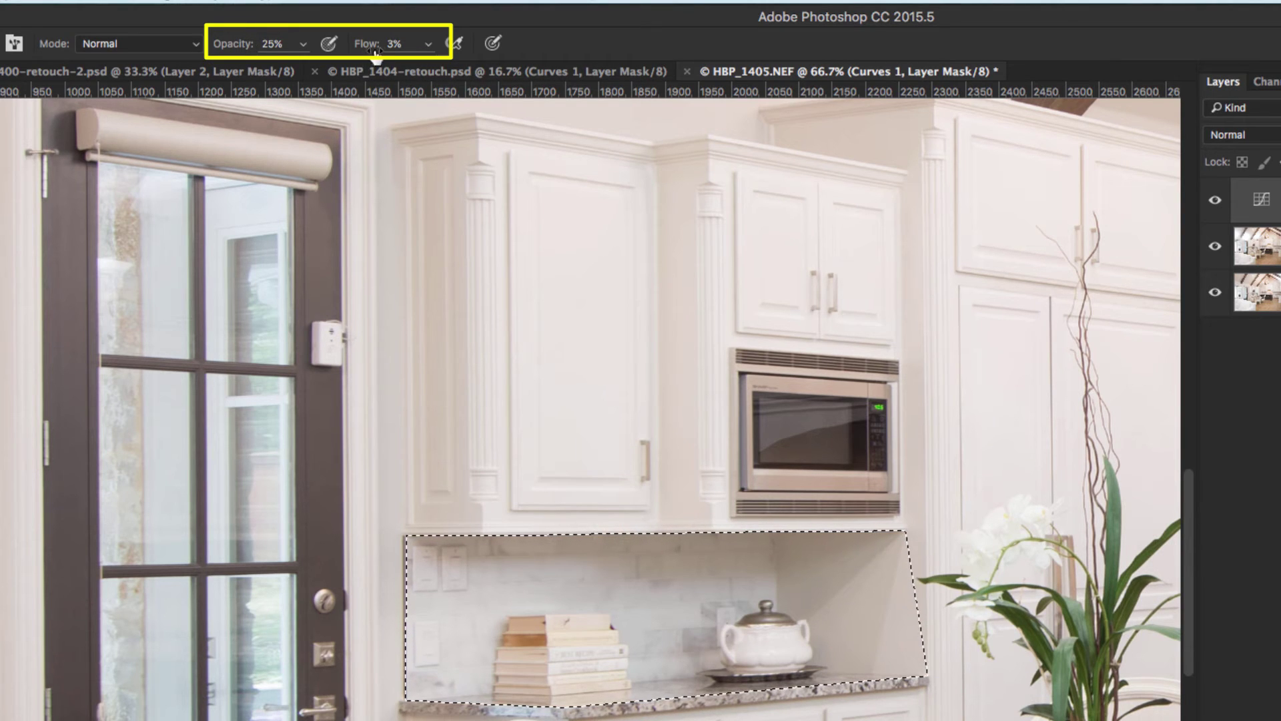
At 20% opacity with a smaller brush, paint Curves 1 brightening across the backsplash under the microwave.
key(2)
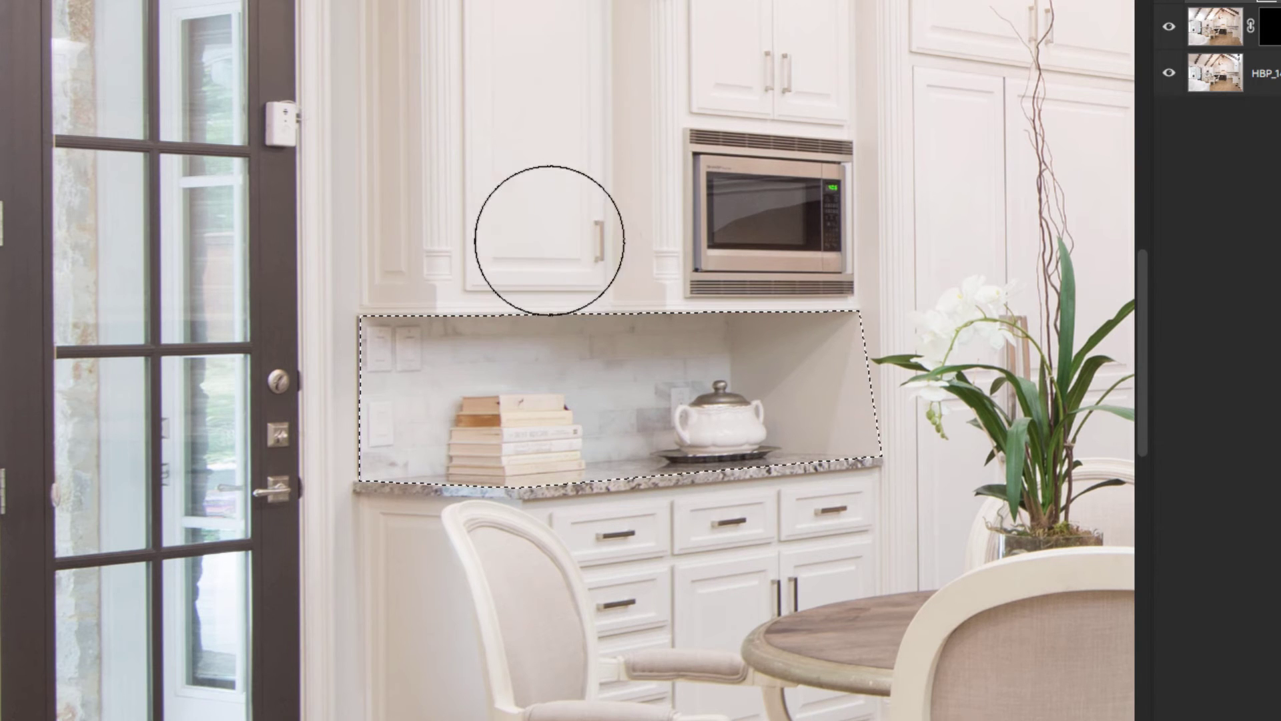
mouse_move(587, 230)
mouse_down()
mouse_move(549, 230)
mouse_move(555, 457)
mouse_move(595, 318)
mouse_up()
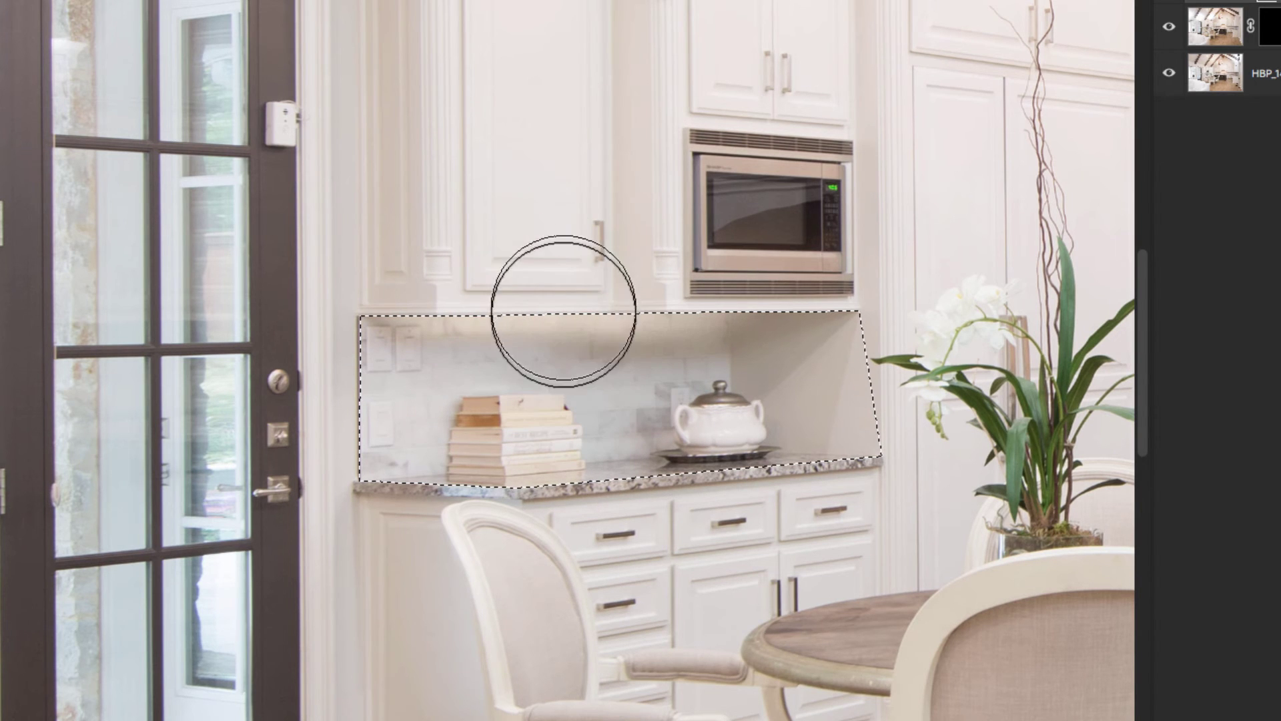
mouse_move(495, 313)
mouse_down()
mouse_move(502, 362)
mouse_move(655, 351)
mouse_move(484, 340)
mouse_move(589, 373)
mouse_move(666, 367)
mouse_move(580, 379)
mouse_move(494, 366)
mouse_move(646, 378)
mouse_move(535, 383)
mouse_move(563, 339)
mouse_move(602, 319)
mouse_move(542, 325)
mouse_move(539, 520)
mouse_up()
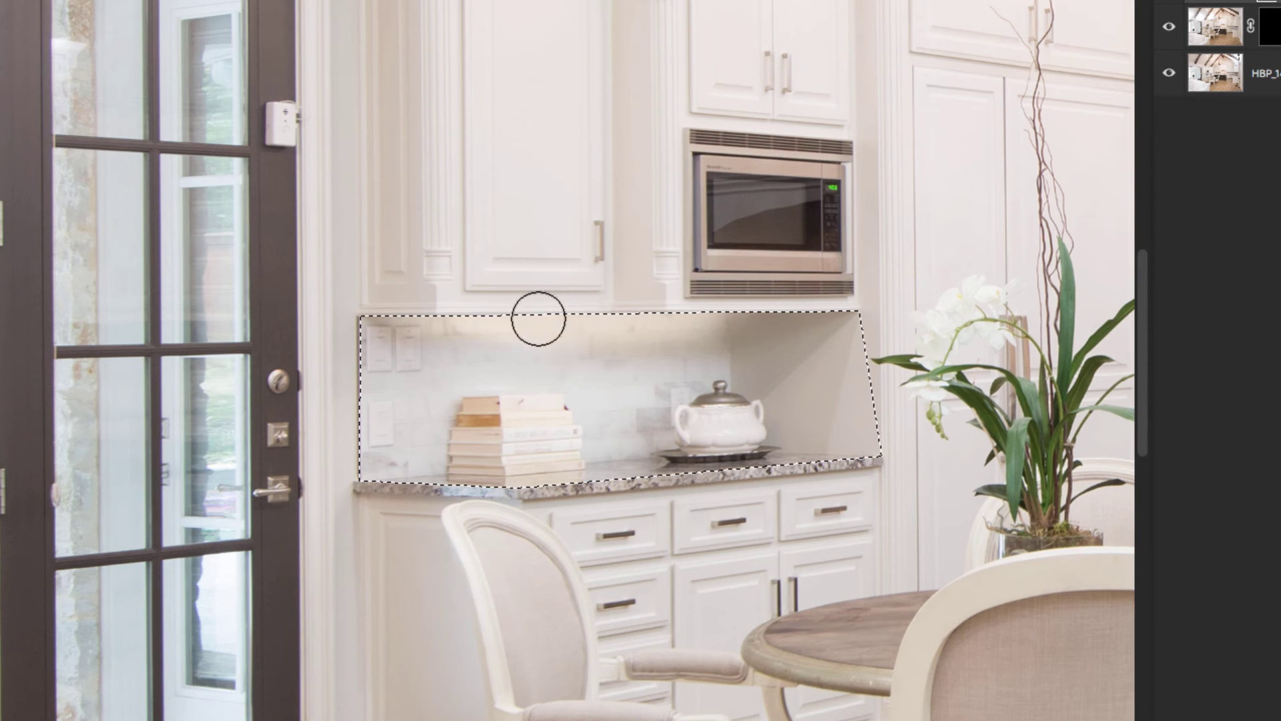
mouse_move(526, 317)
mouse_down()
mouse_move(480, 322)
mouse_move(500, 335)
mouse_move(687, 332)
mouse_move(804, 308)
mouse_up()
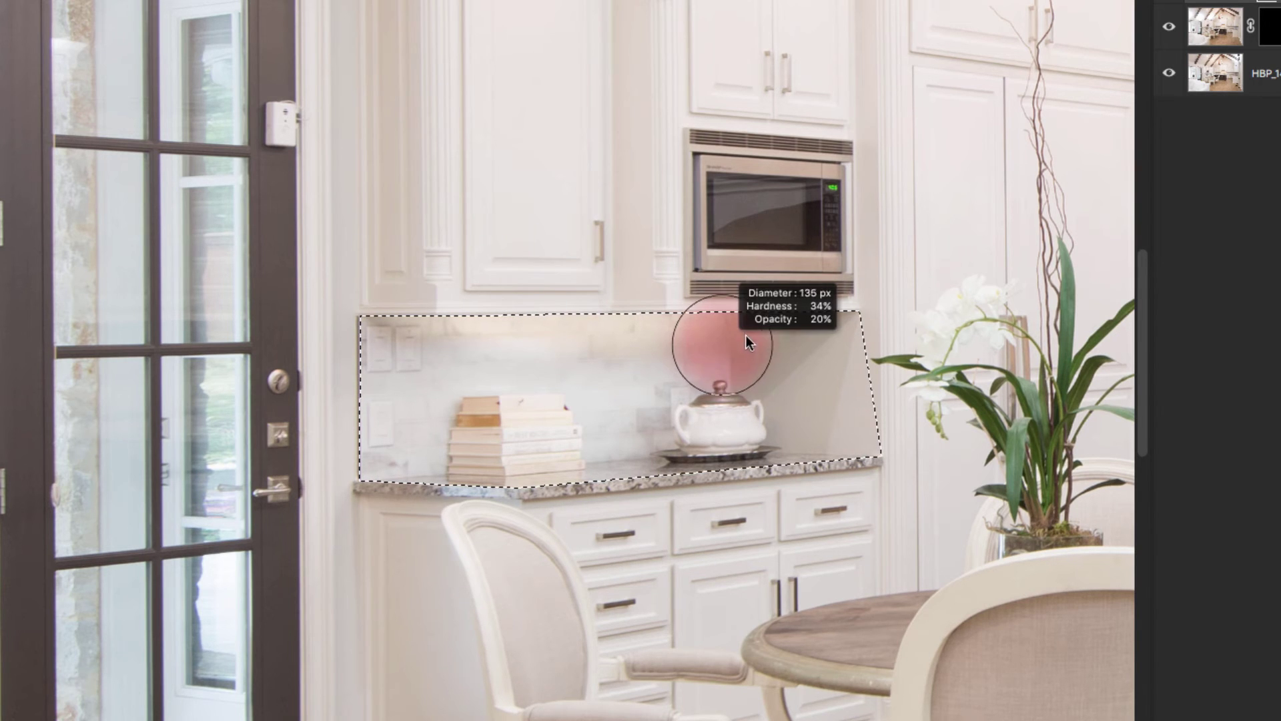
drag(723, 342, 803, 307)
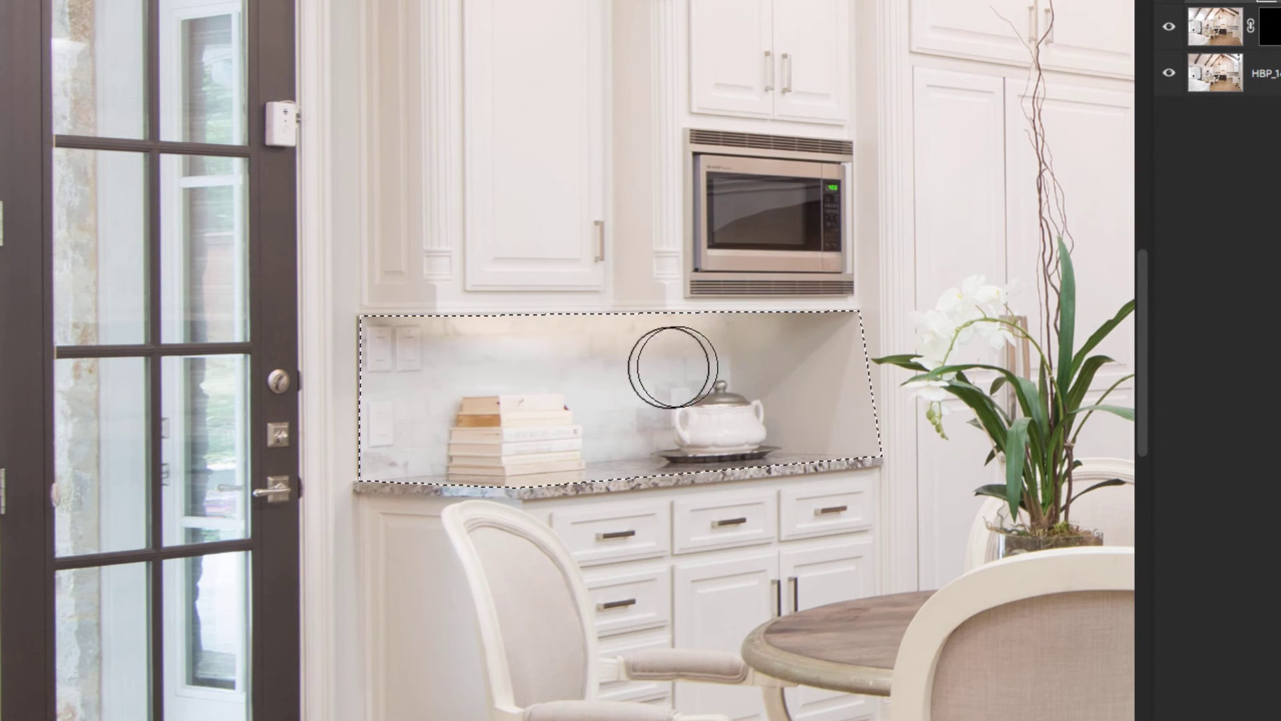
mouse_move(632, 357)
mouse_down()
mouse_move(407, 363)
mouse_move(490, 354)
mouse_move(438, 348)
mouse_move(655, 381)
mouse_move(523, 397)
mouse_move(763, 333)
mouse_move(715, 351)
mouse_move(741, 334)
mouse_up()
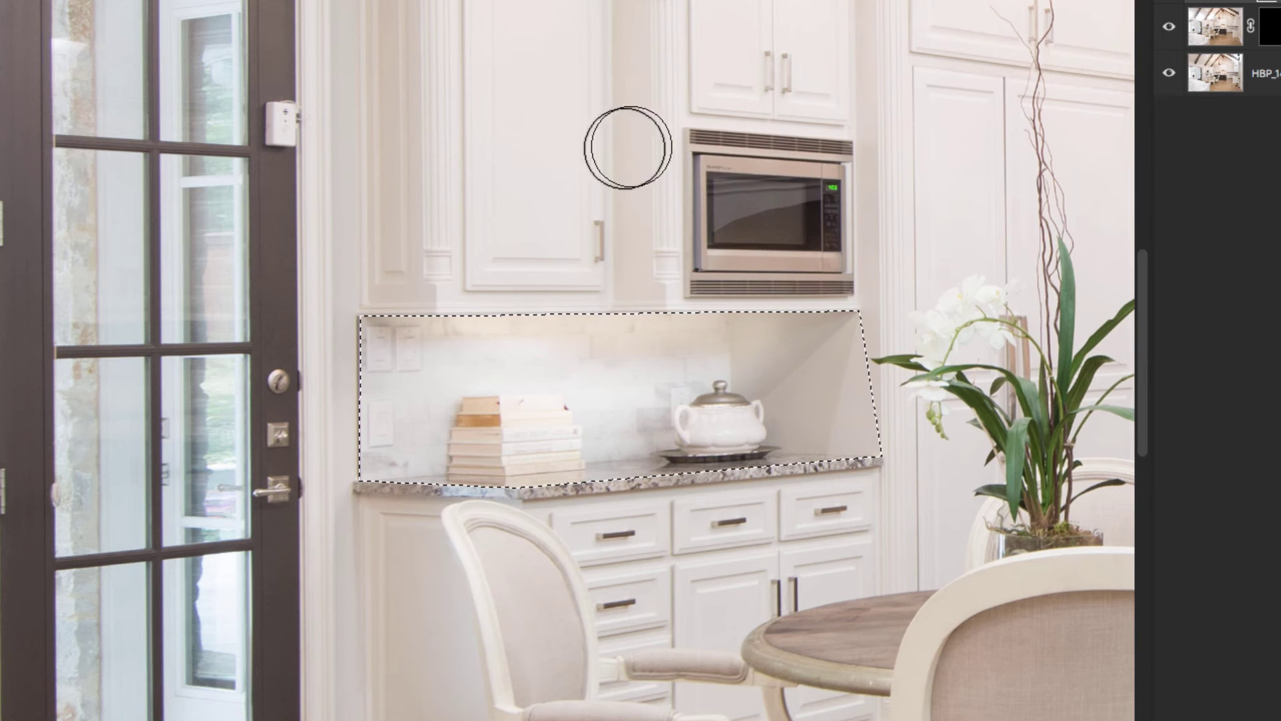
key(super+d)
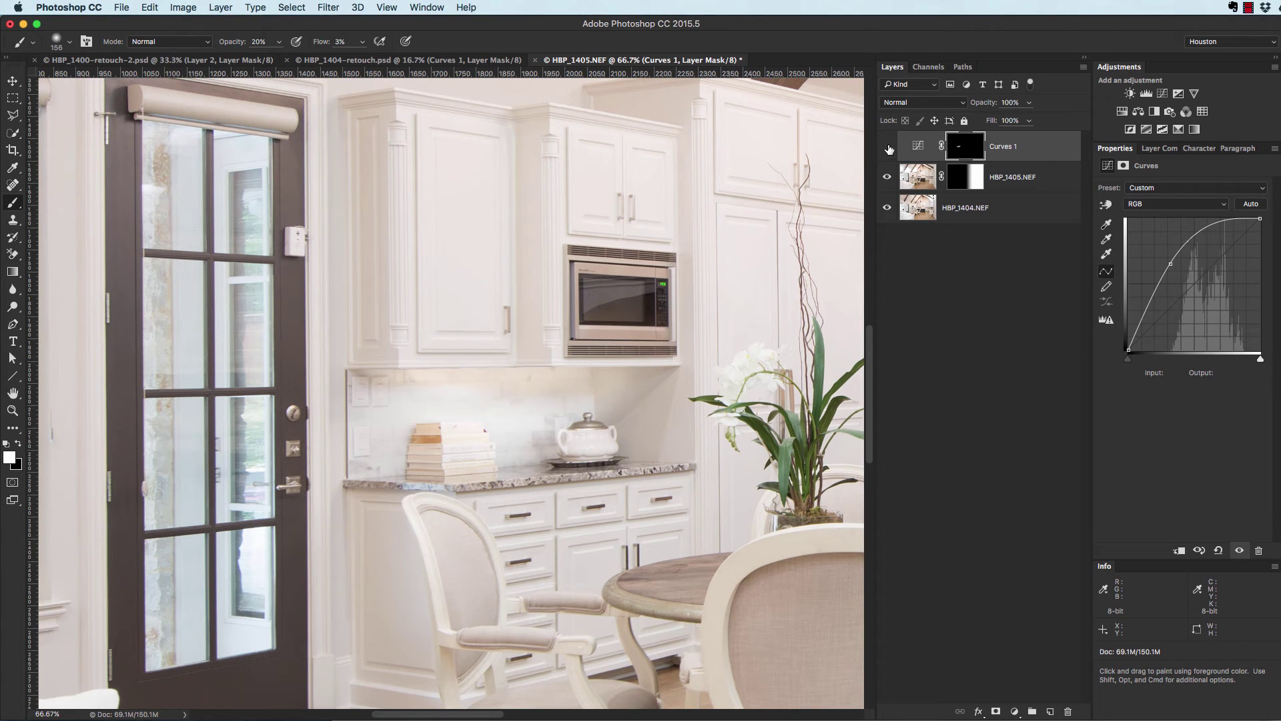
click(888, 147)
click(887, 146)
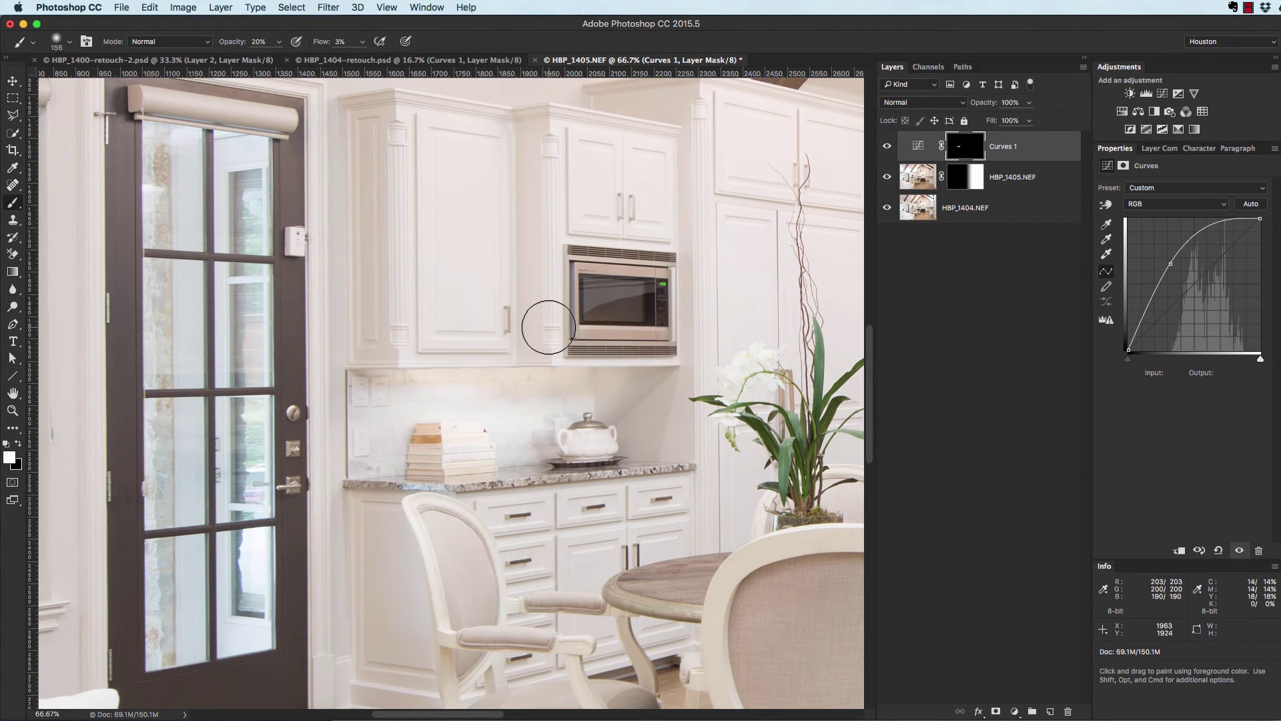
key(super+minus)
key(super+minus)
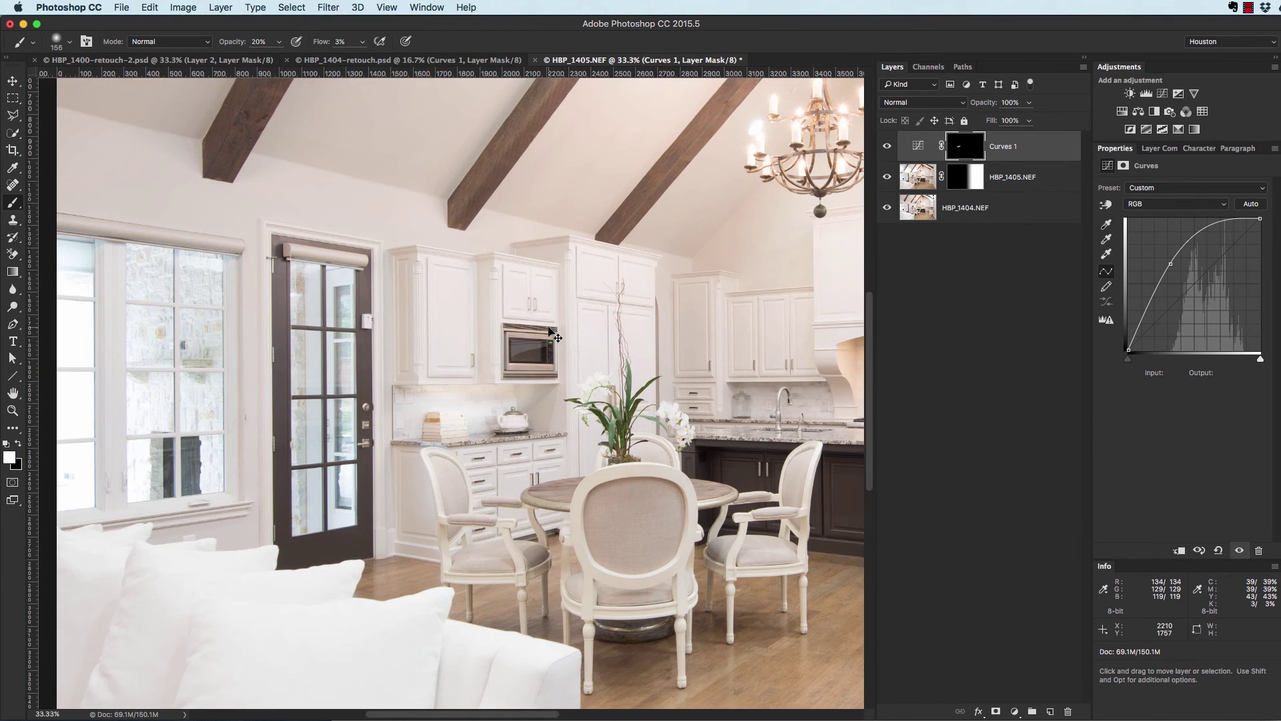
key(super+minus)
key(super+minus)
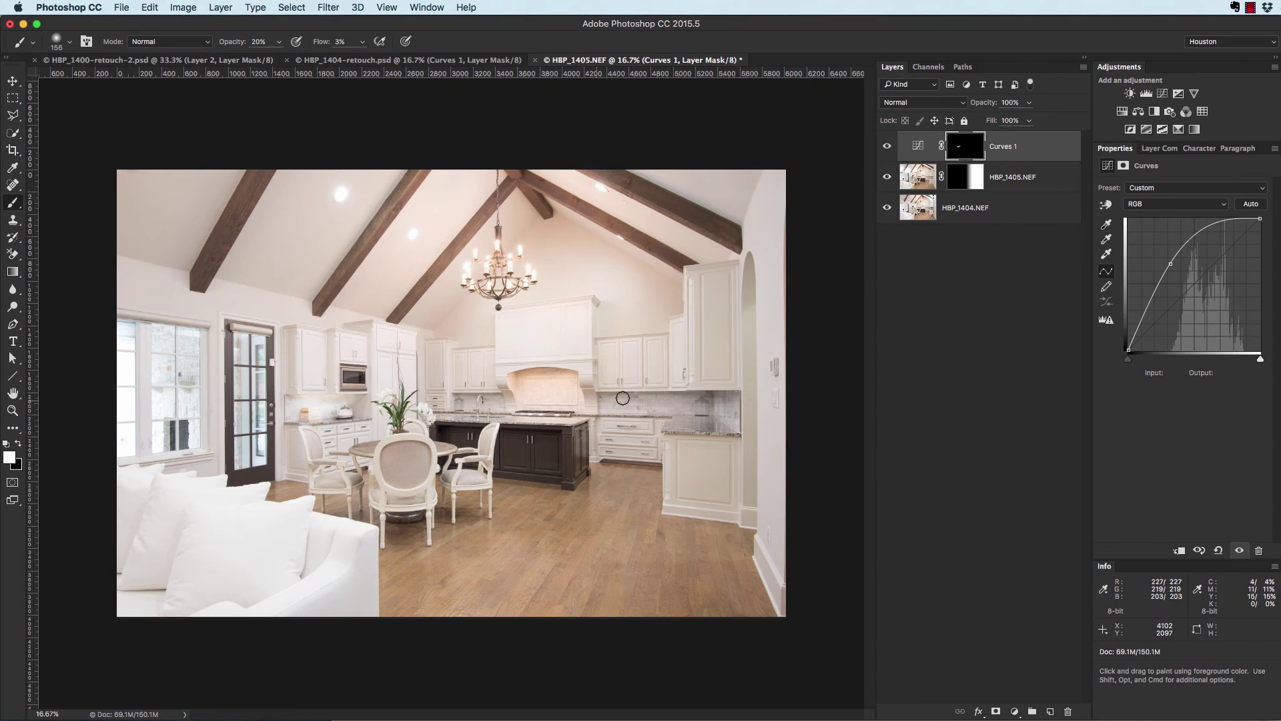
key(z)
mouse_move(476, 412)
mouse_down()
mouse_move(560, 406)
mouse_move(555, 391)
mouse_up()
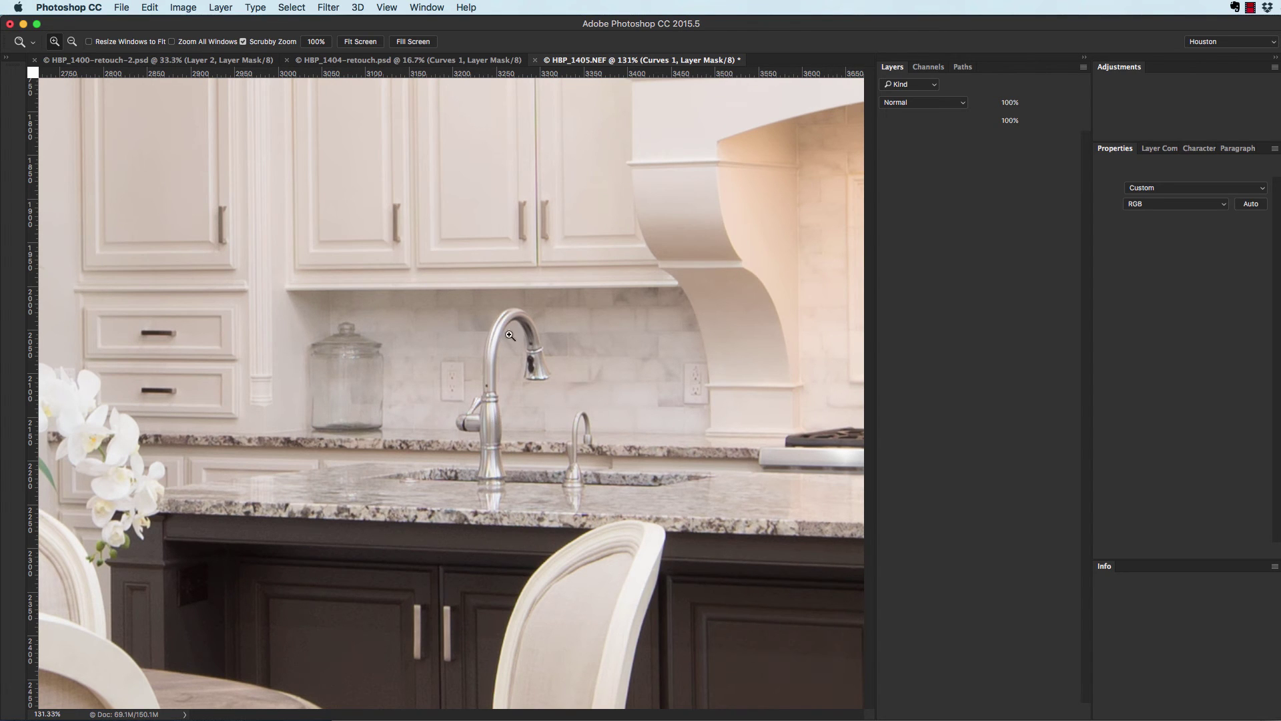
key(b)
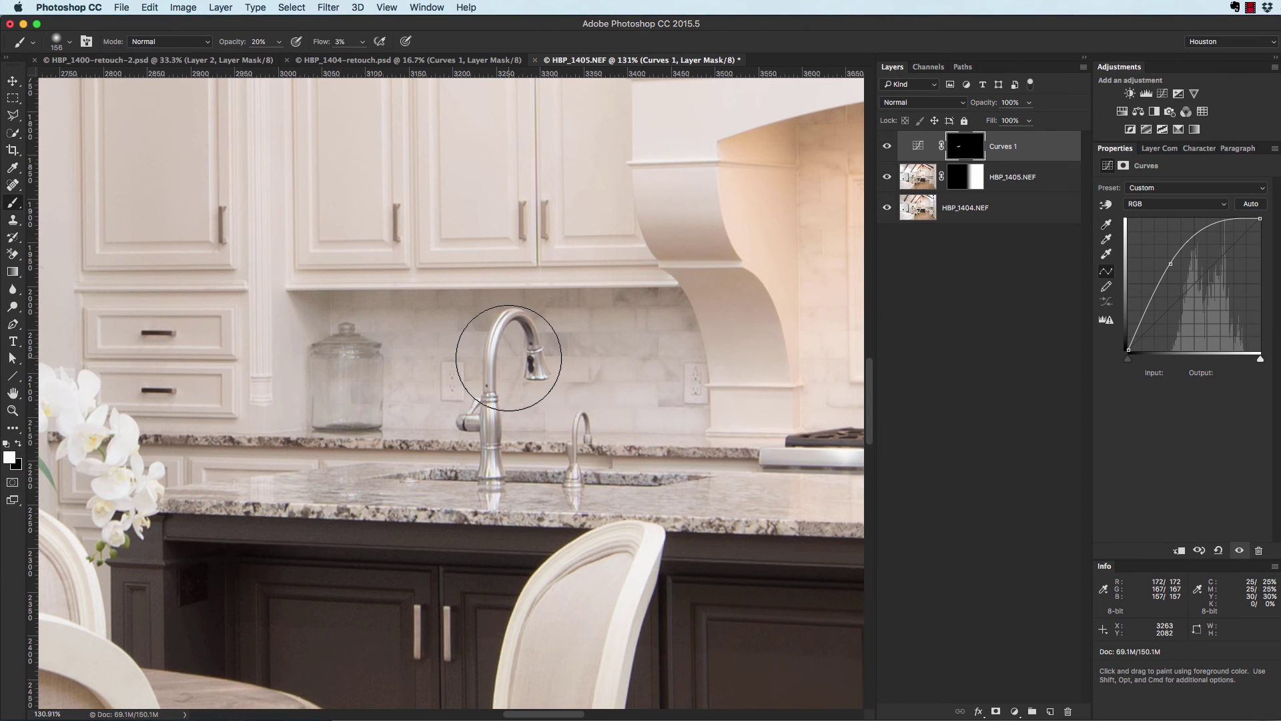
key(super+minus)
key(super+minus)
key(super+minus)
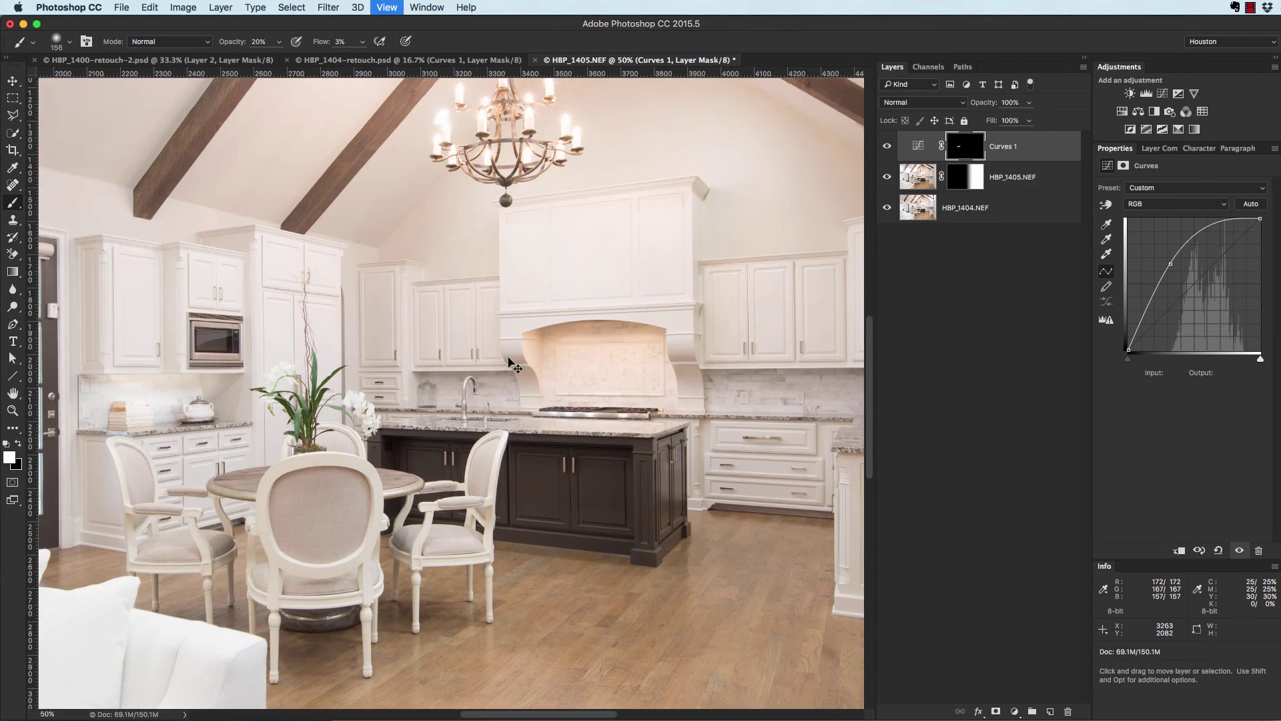
key(super+minus)
key(super+minus)
key(super+minus)
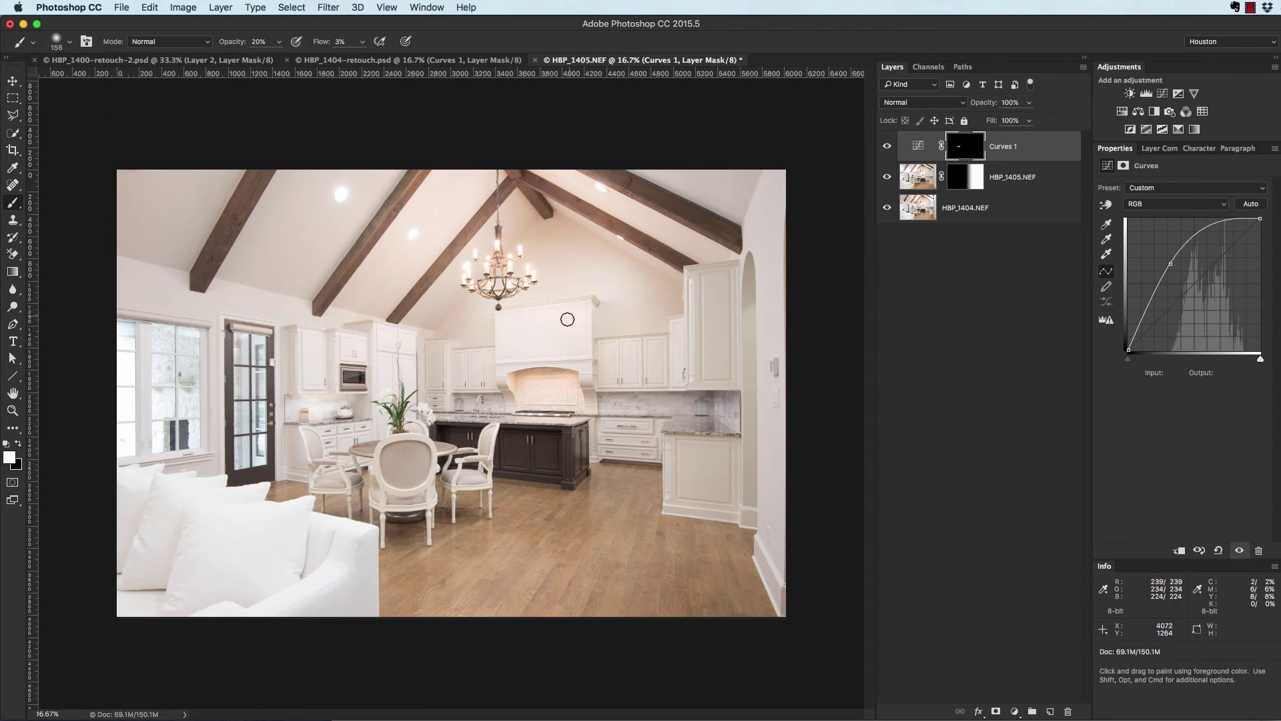
key(super+Tab)
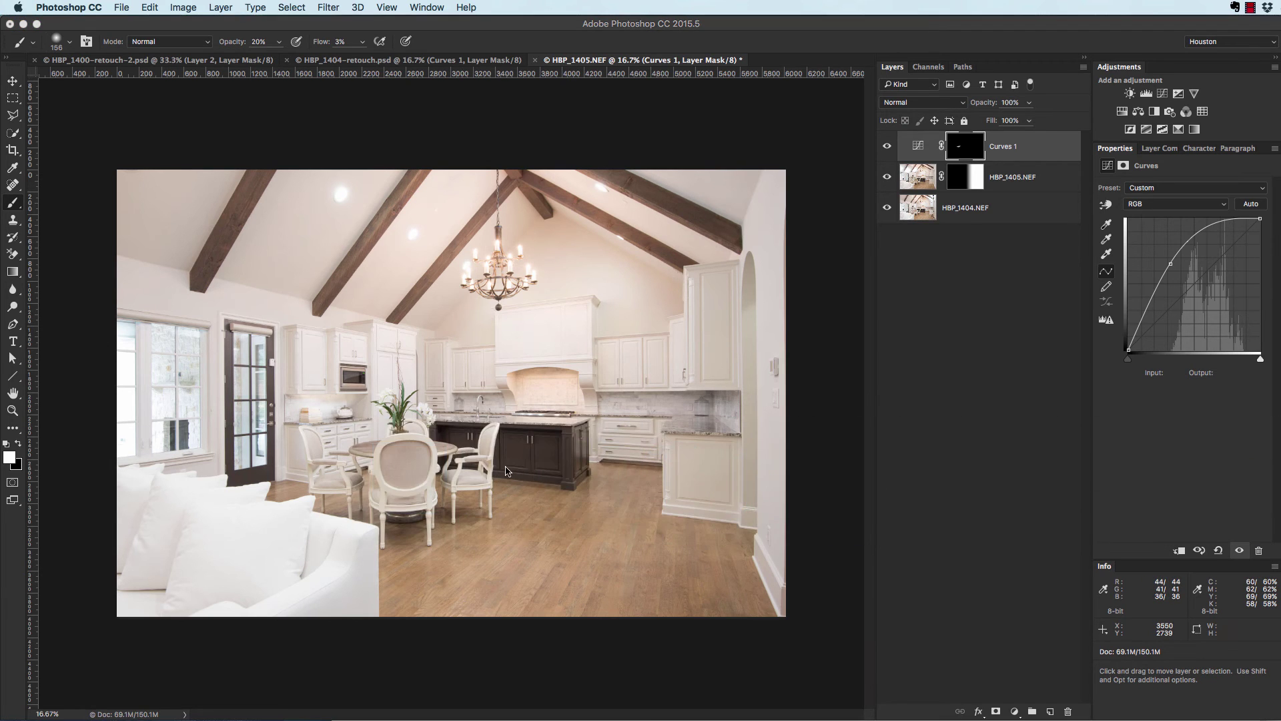
Switch to Lightroom's Radial Filter and delete the existing ceiling adjustment.
key(super+Tab)
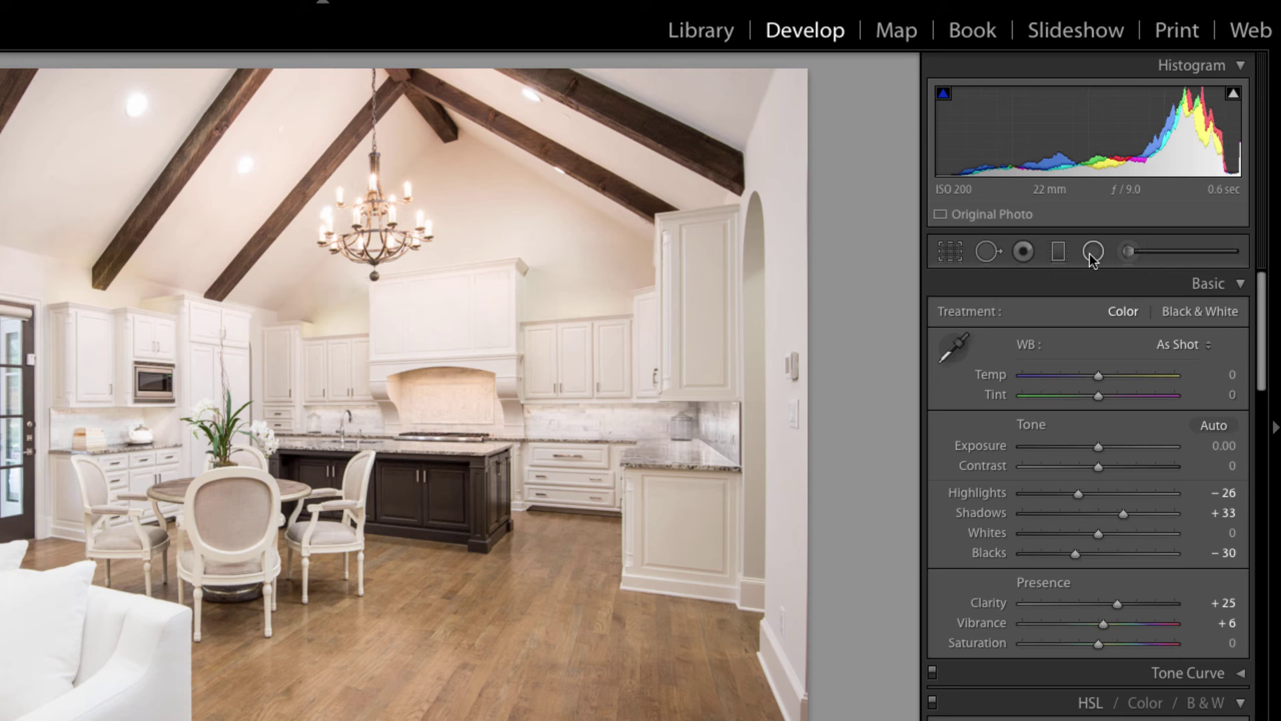
click(1094, 254)
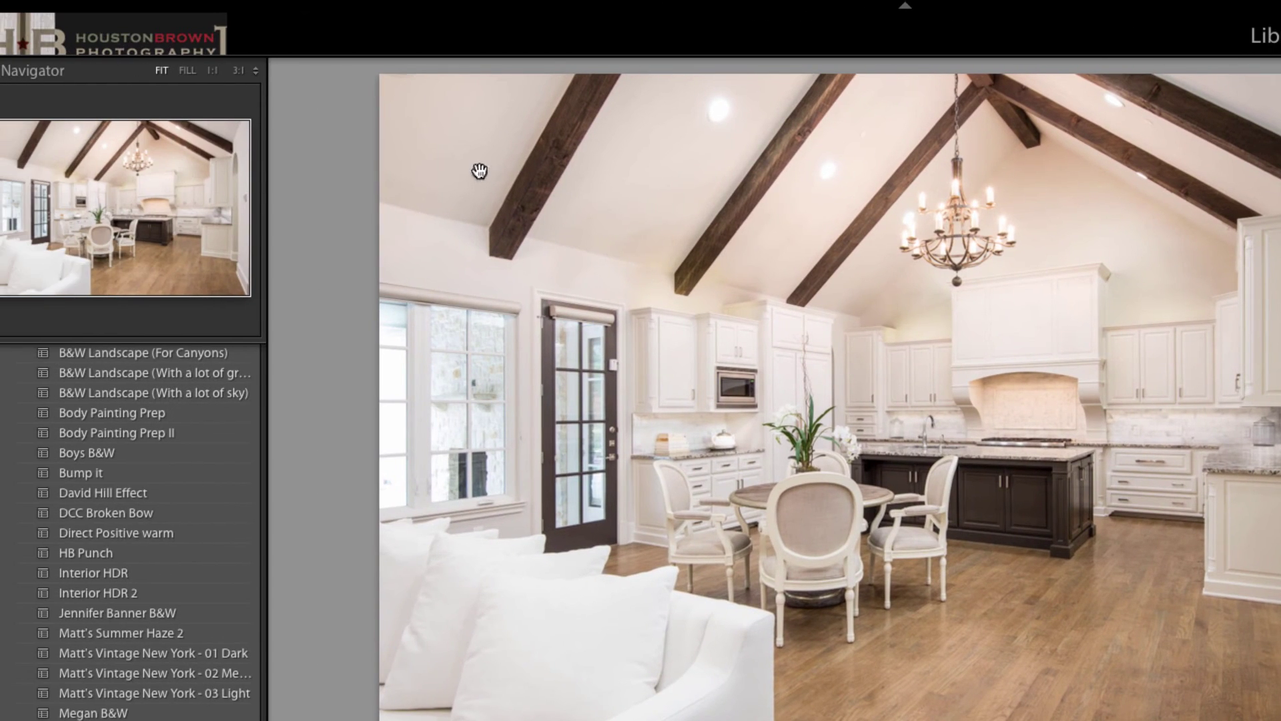
mouse_move(480, 171)
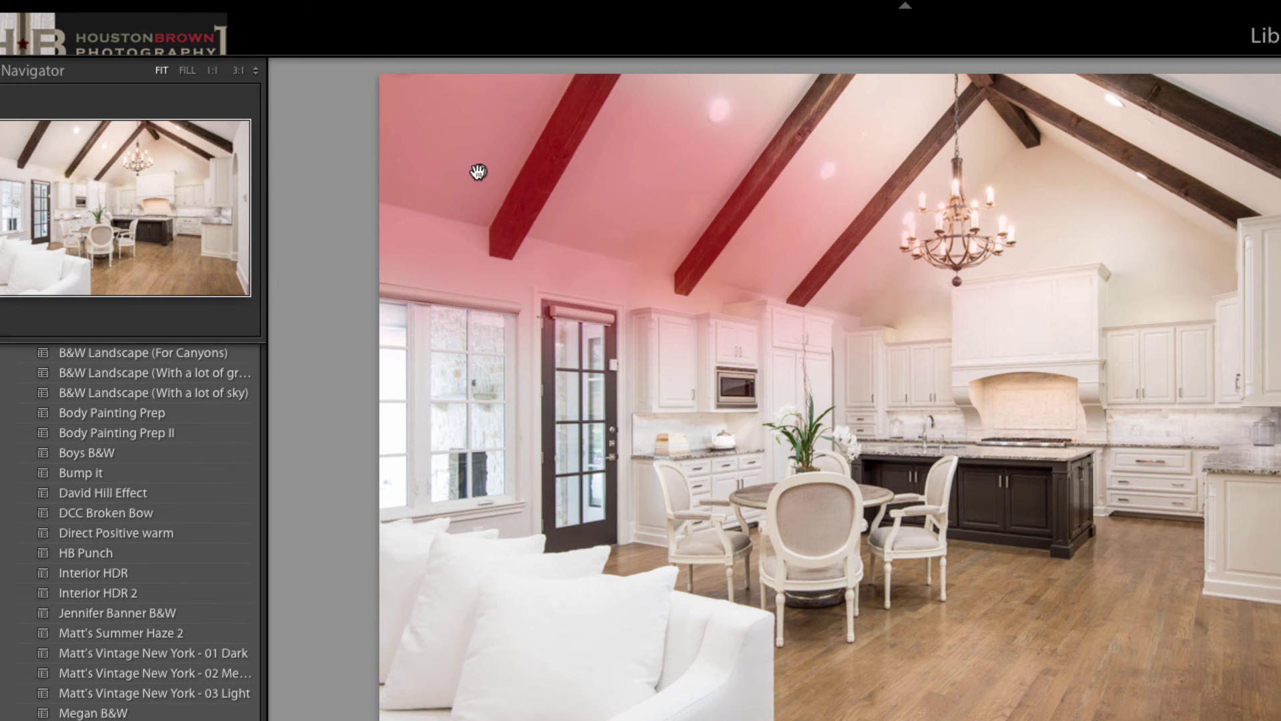
click(480, 171)
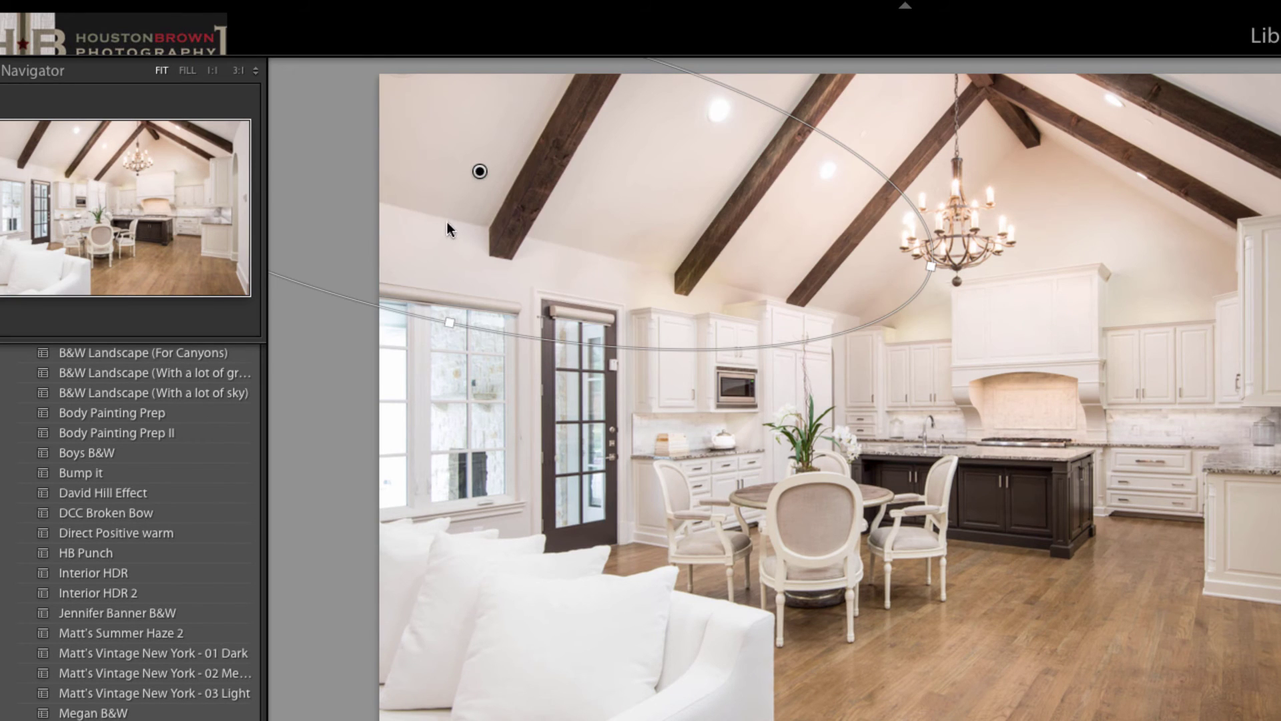
key(Delete)
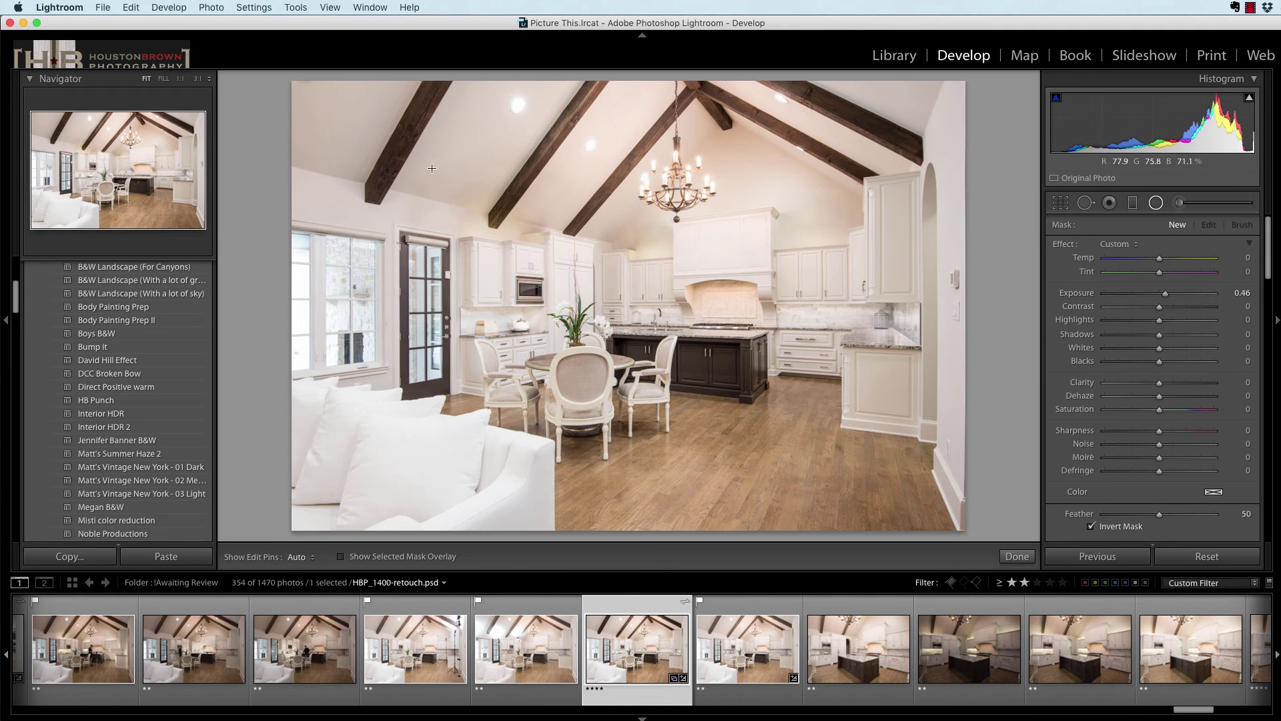
Draw a new radial gradient over the ceiling, rotate and shift it, and test its exposure.
drag(434, 175, 696, 267)
drag(649, 228, 642, 282)
mouse_move(437, 180)
mouse_down()
mouse_move(447, 158)
mouse_move(424, 170)
mouse_up()
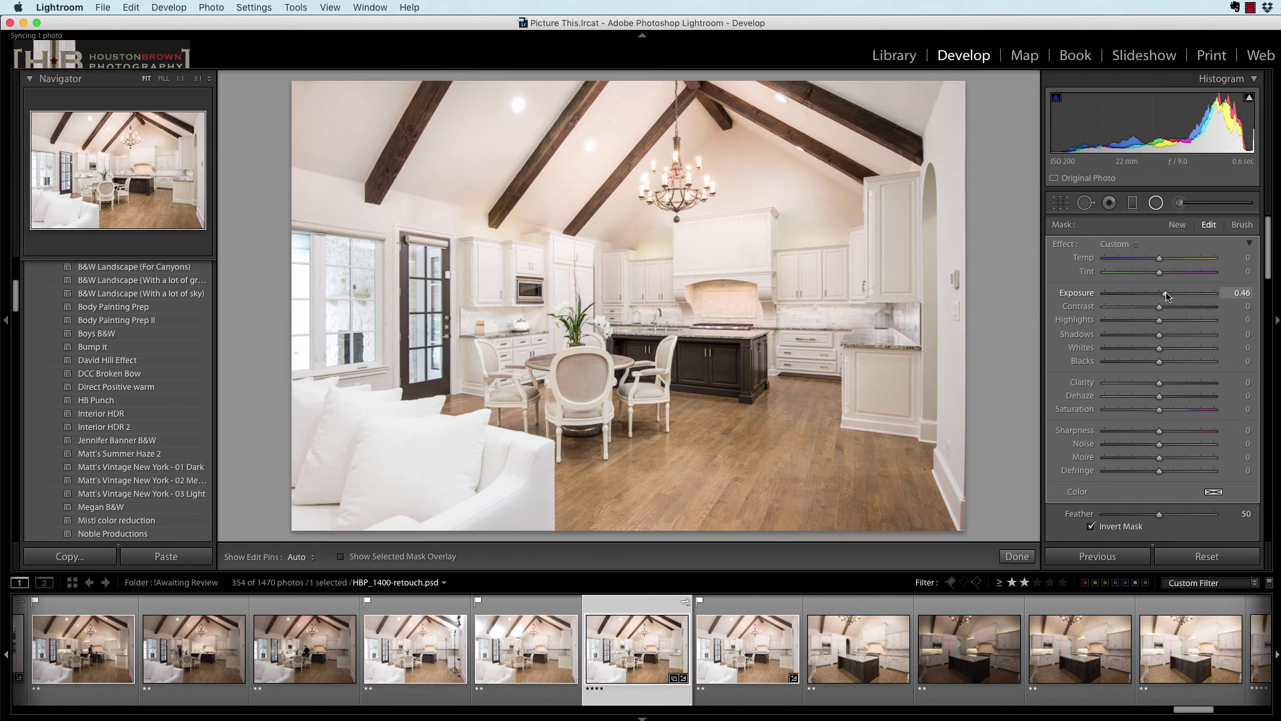
mouse_move(1167, 296)
mouse_down()
mouse_move(1150, 297)
mouse_move(1169, 300)
mouse_up()
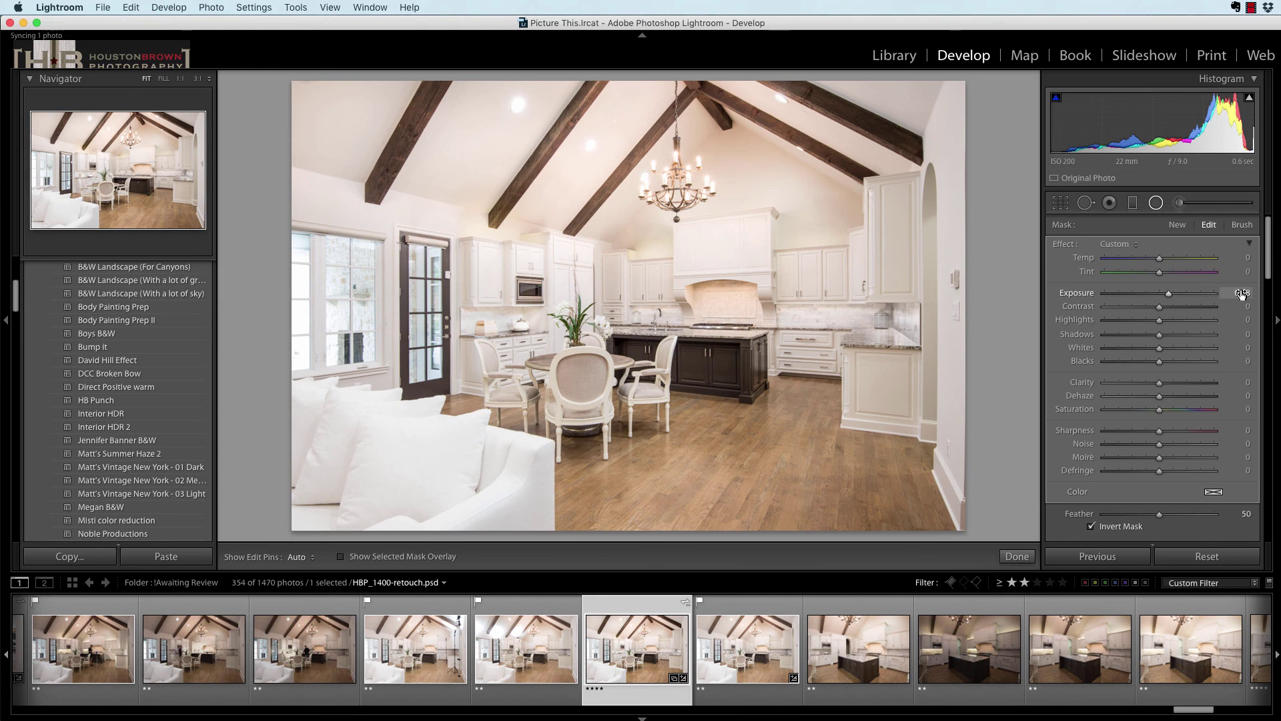
Enter exposure 0, then 0.1, and nudge it with arrow keys toward 0.20.
click(1238, 294)
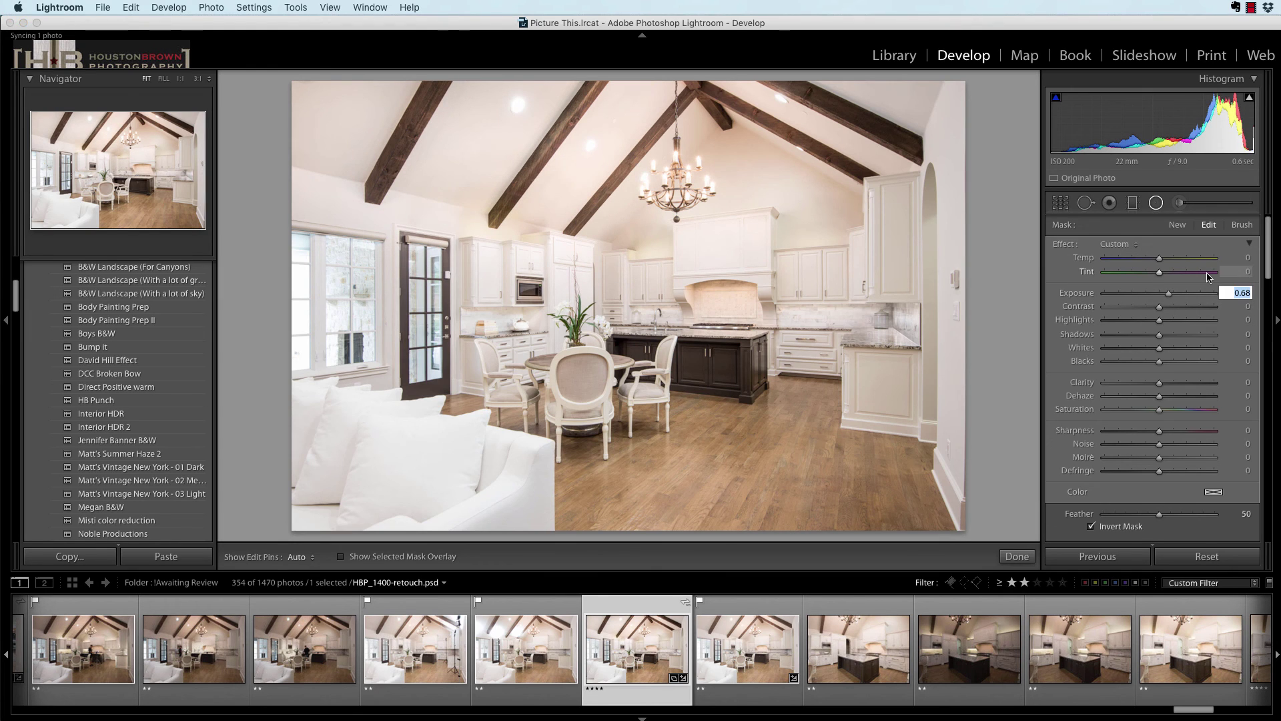
text(0)
key(Return)
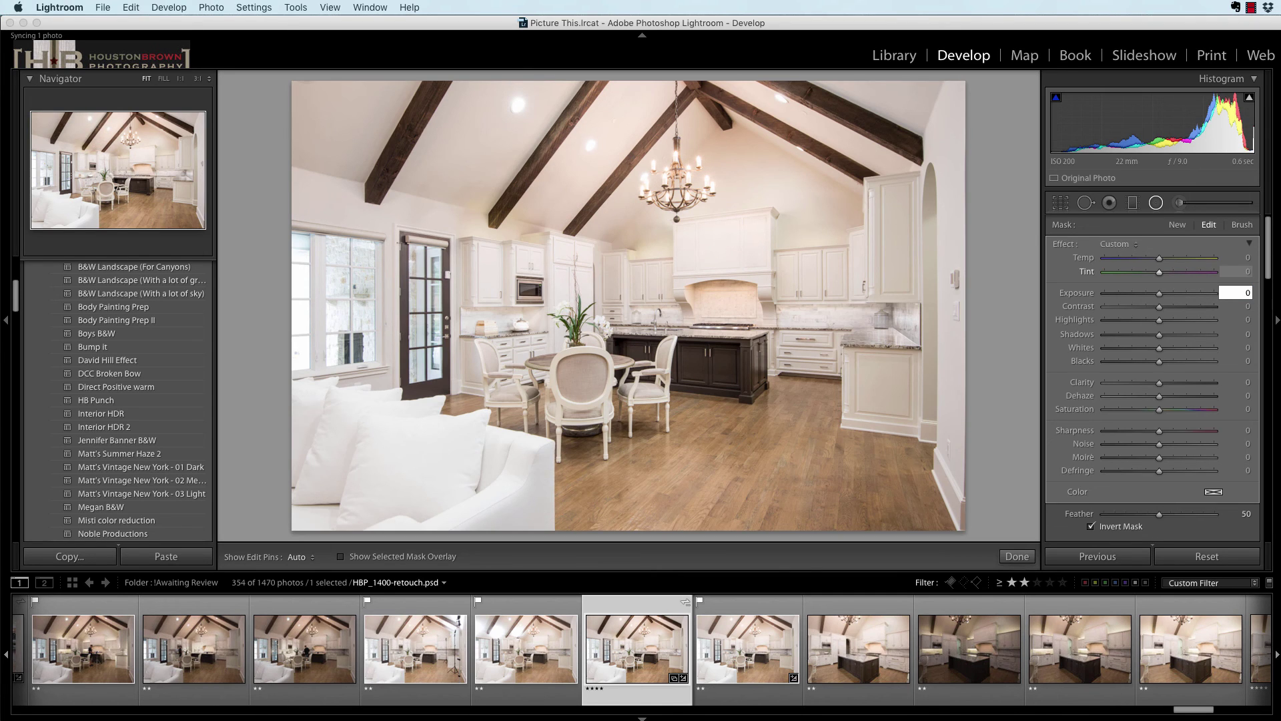
text(.1)
key(Return)
key(Up)
key(Up)
key(Up)
key(Up)
key(Up)
key(Up)
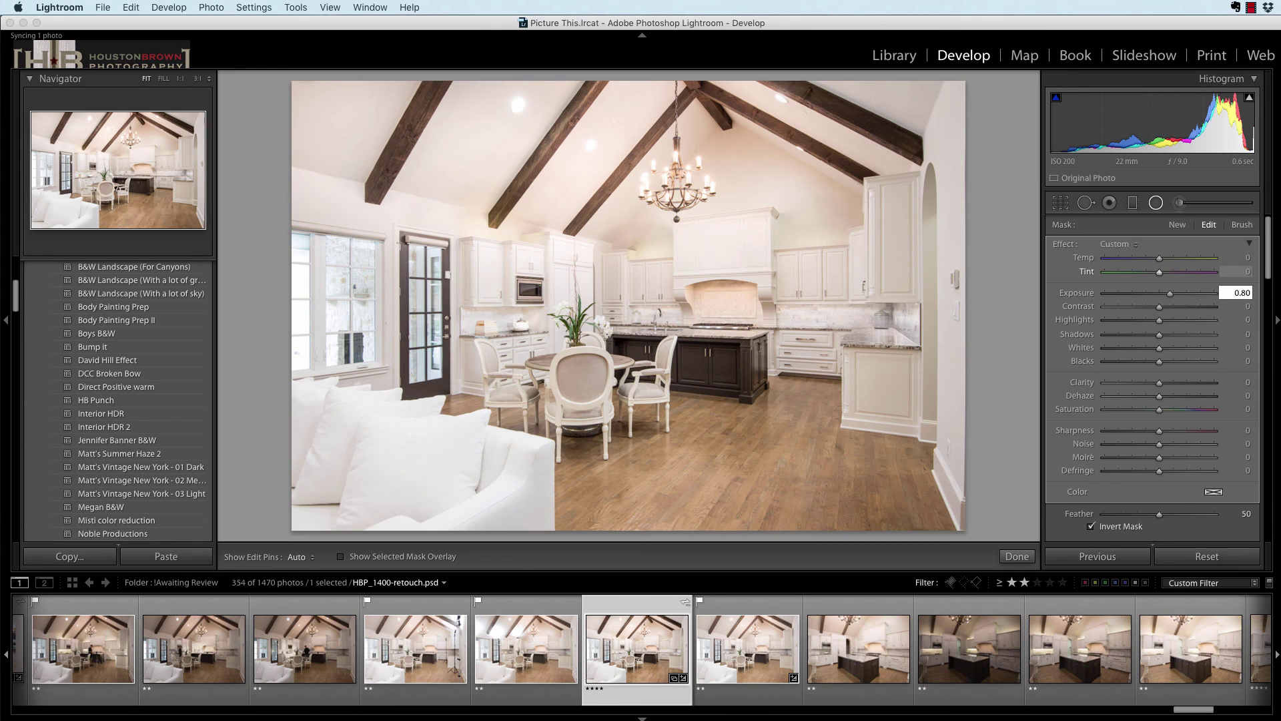
key(Down)
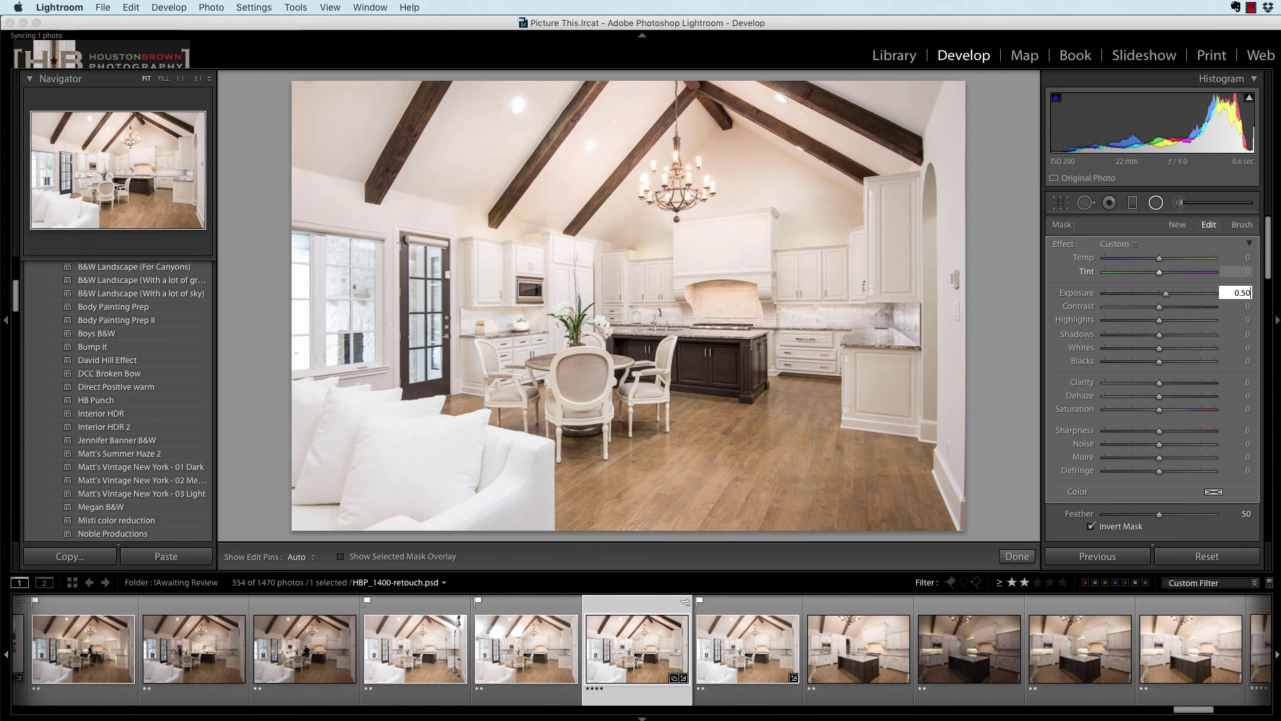
key(Down)
key(Down)
key(Down)
key(Down)
key(Down)
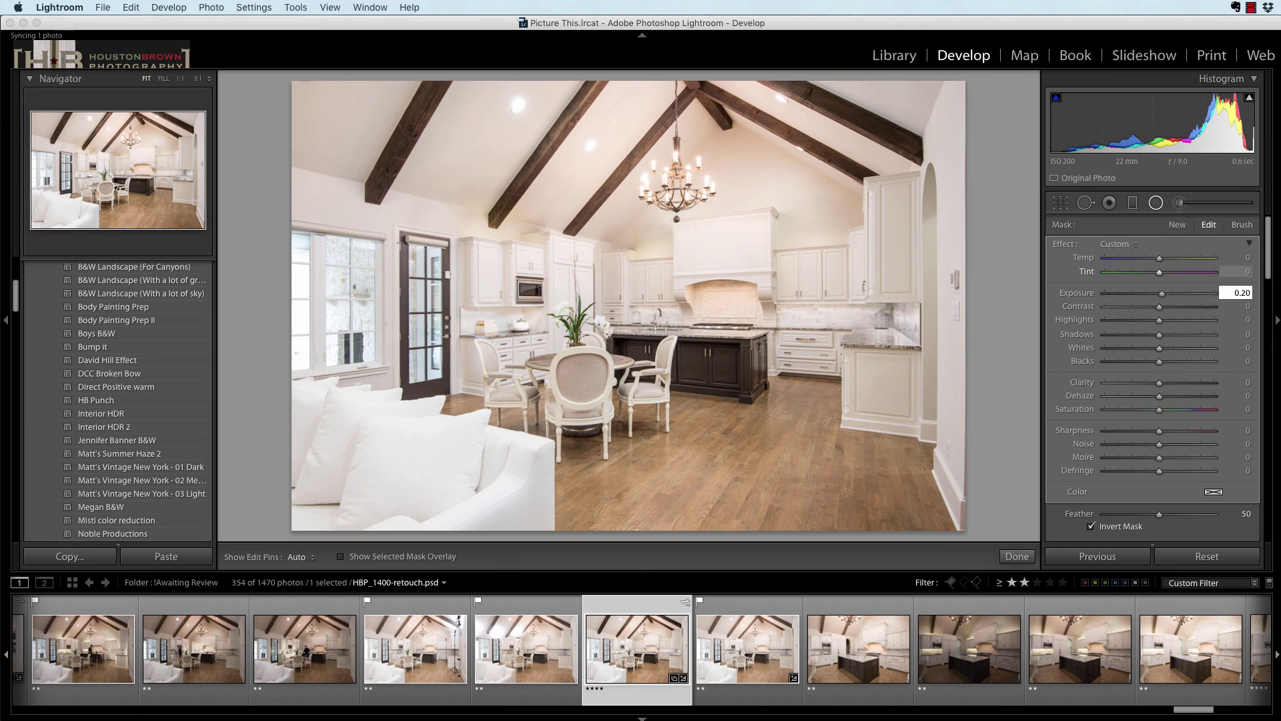
key(Up)
key(Down)
key(Down)
Commit the 0.20 exposure and close radial gradient editing.
key(Return)
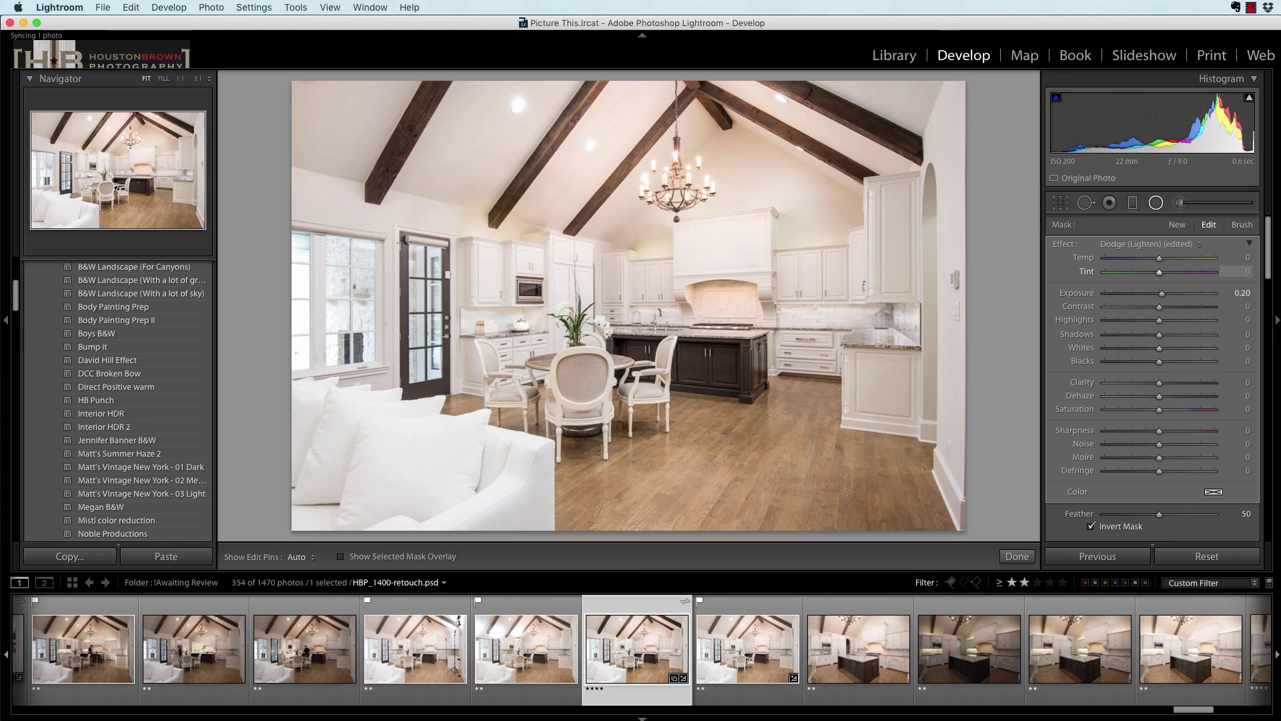
key(shift)
key(shift+o)
key(k)
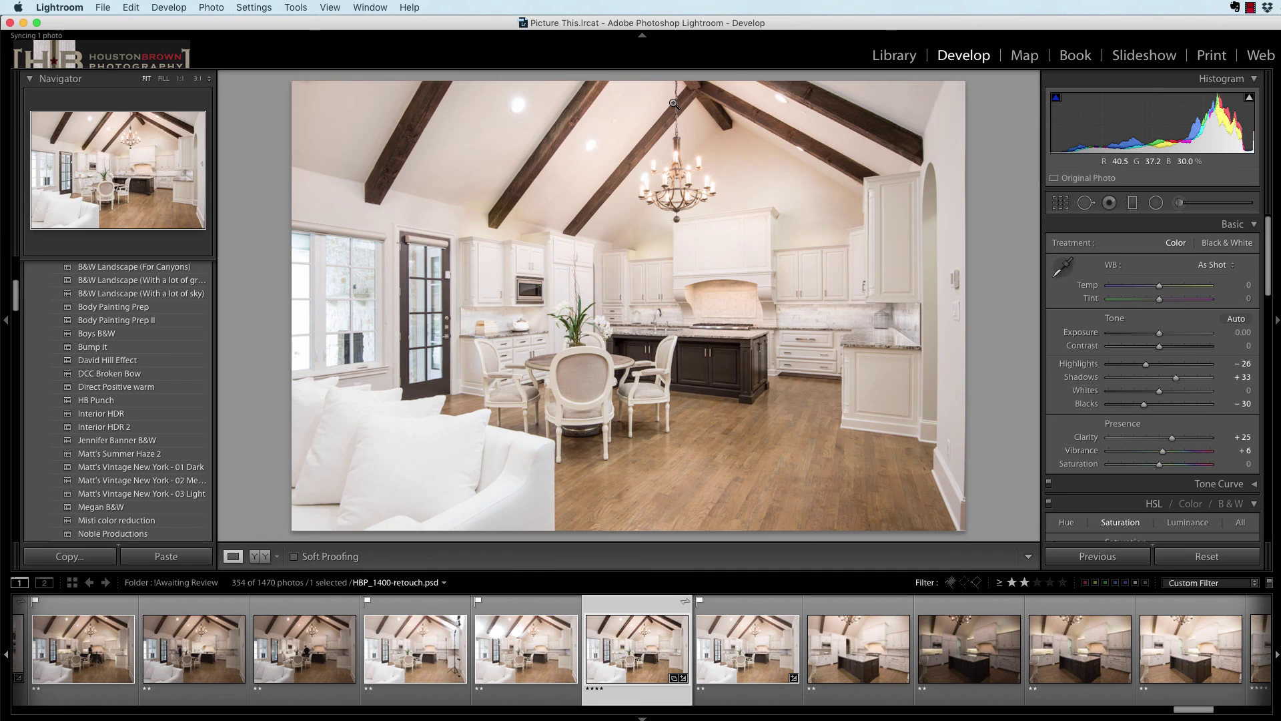
Compare before and edited views, then select the edited kitchen photo in the filmstrip.
key(backslash)
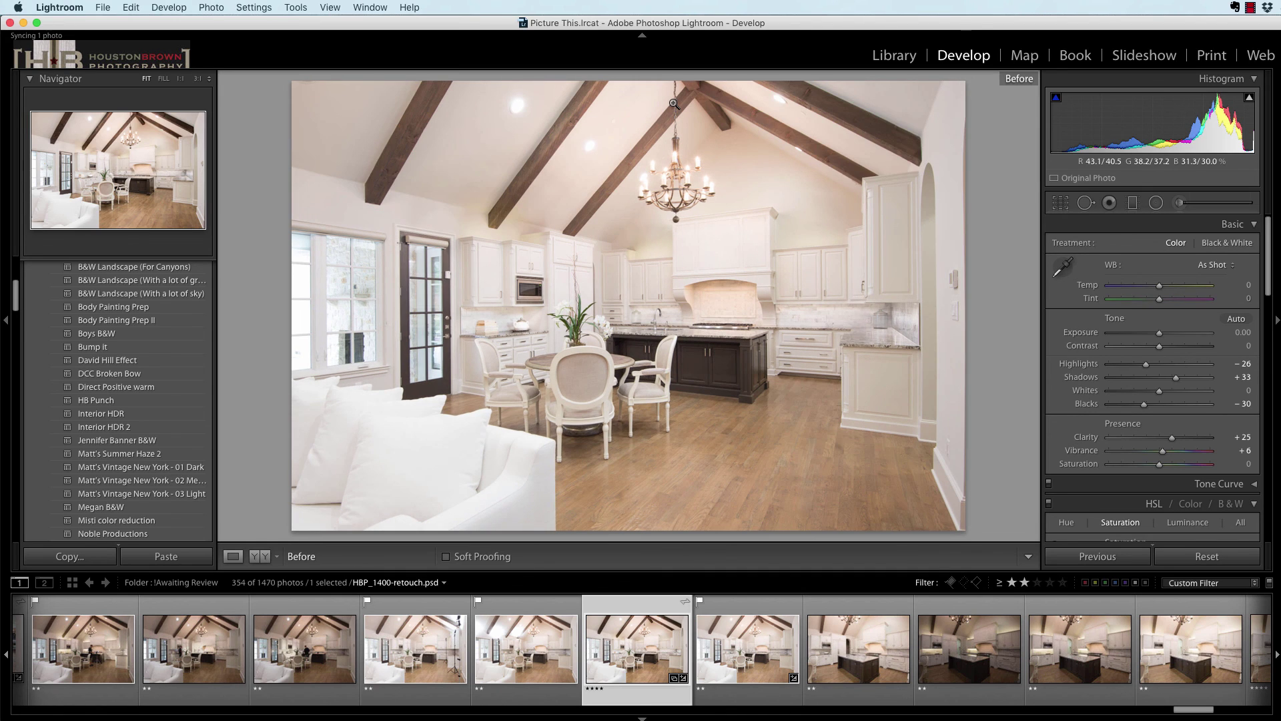
key(backslash)
key(backslash)
key(backslash)
key(backslash)
key(backslash)
key(backslash)
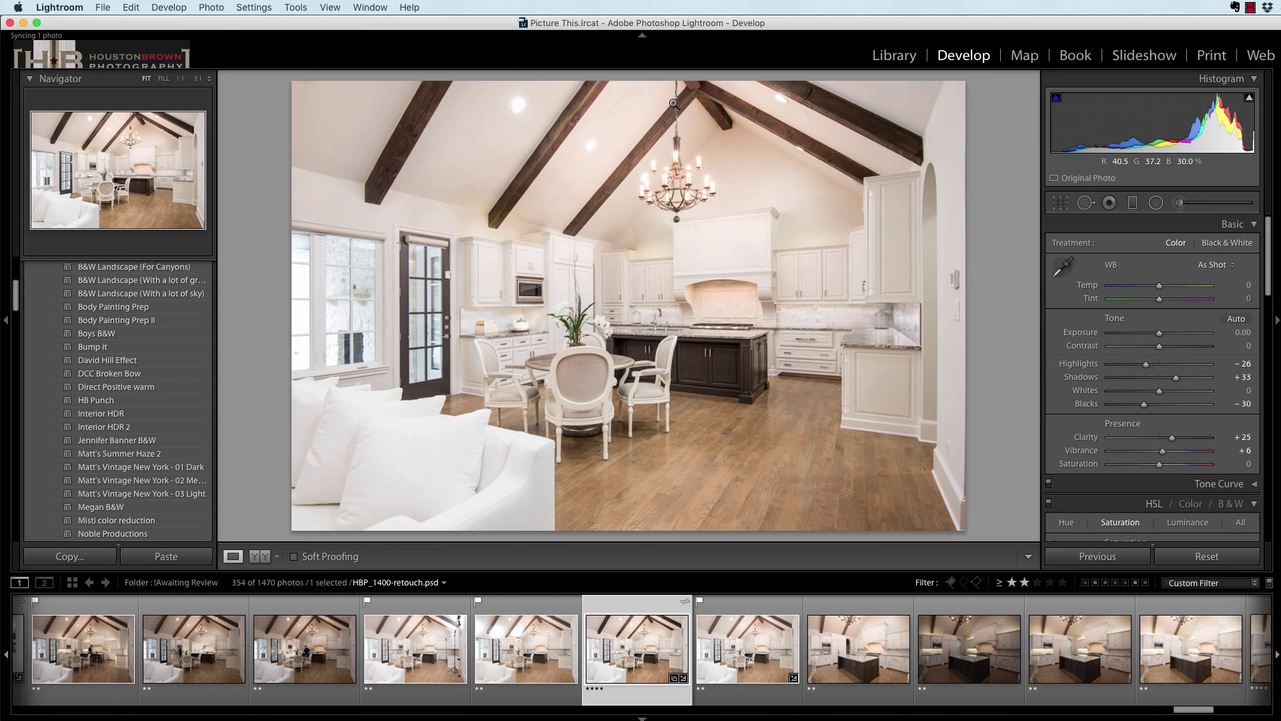
key(backslash)
key(backslash)
key(backslash)
key(backslash)
key(backslash)
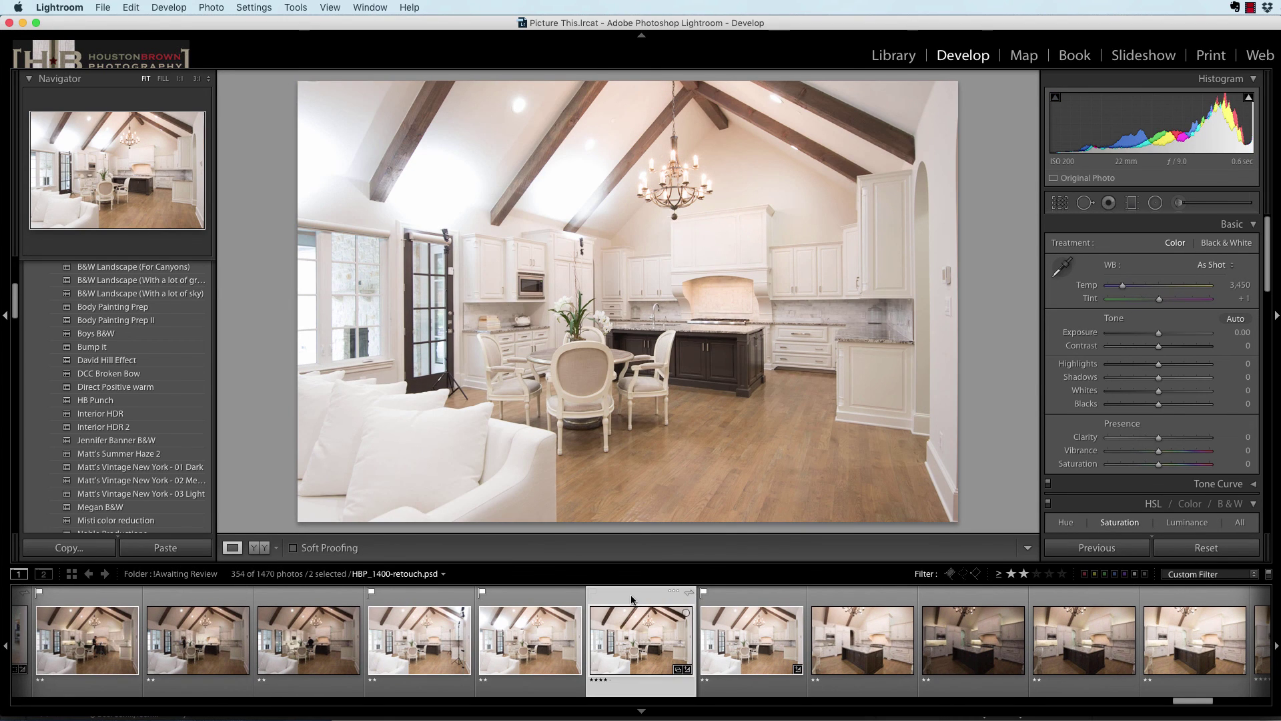
click(631, 599)
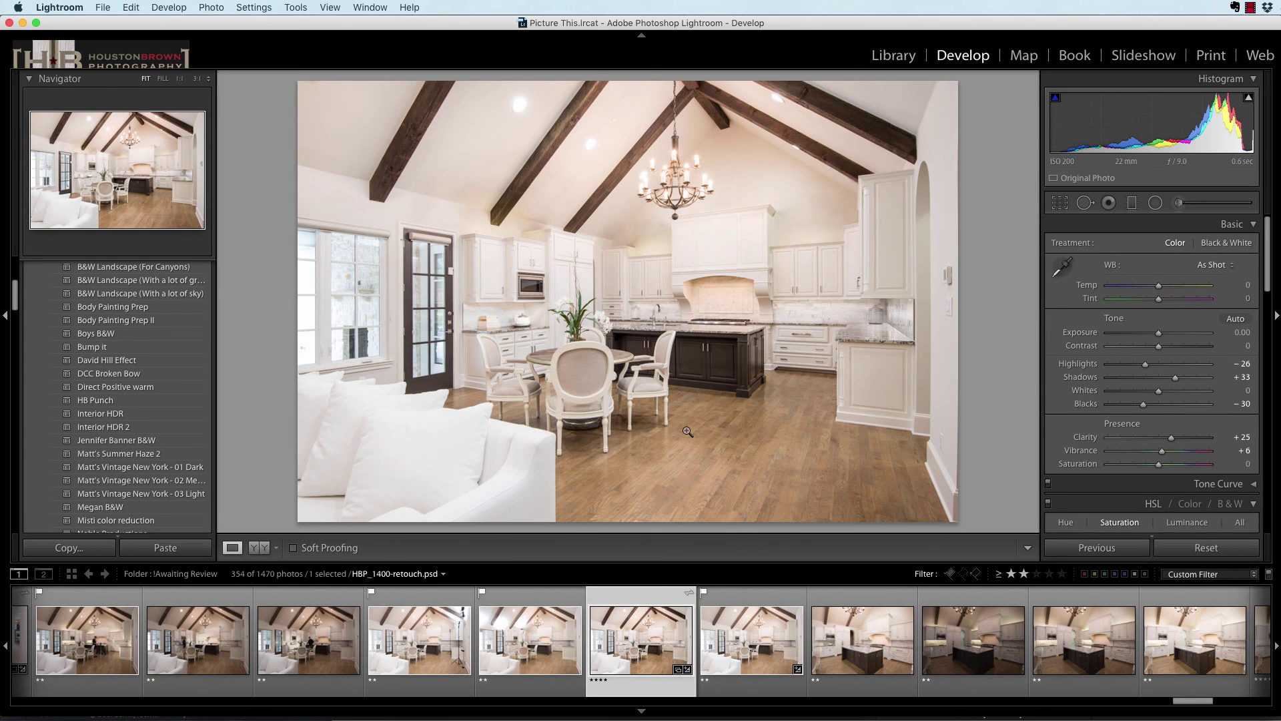